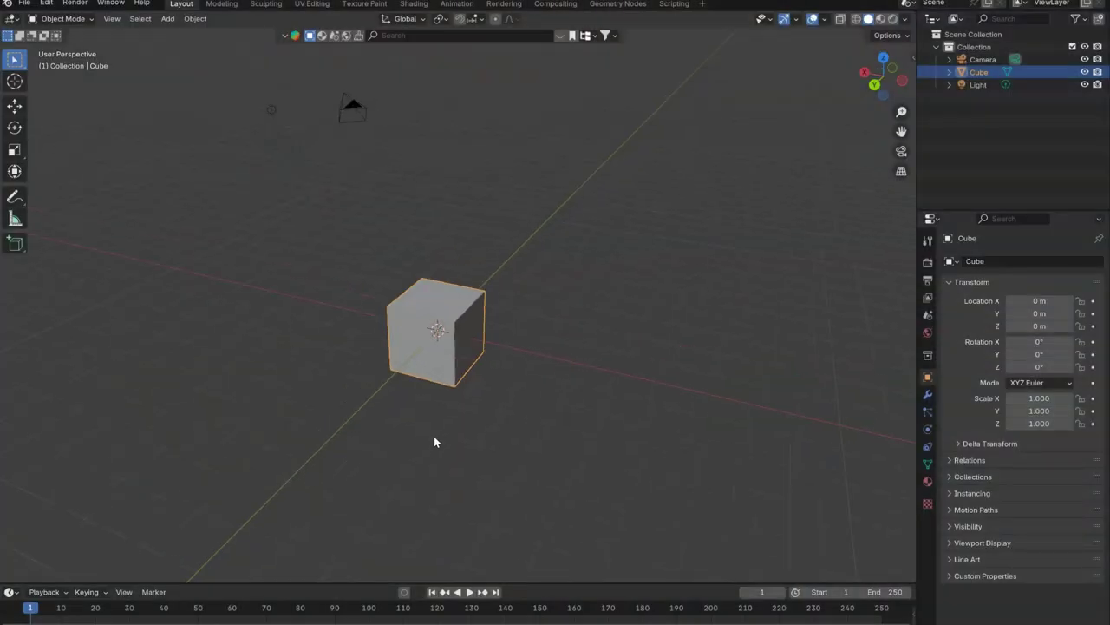
Go to the blender.org website from a new Chrome tab
{"action": "mouse_move", "coordinate": [614, 323]}
{"action": "middle_mouse_down"}
{"action": "mouse_move", "coordinate": [489, 244]}
{"action": "mouse_move", "coordinate": [605, 221]}
{"action": "mouse_move", "coordinate": [565, 233]}
{"action": "mouse_move", "coordinate": [644, 268]}
{"action": "middle_mouse_up"}
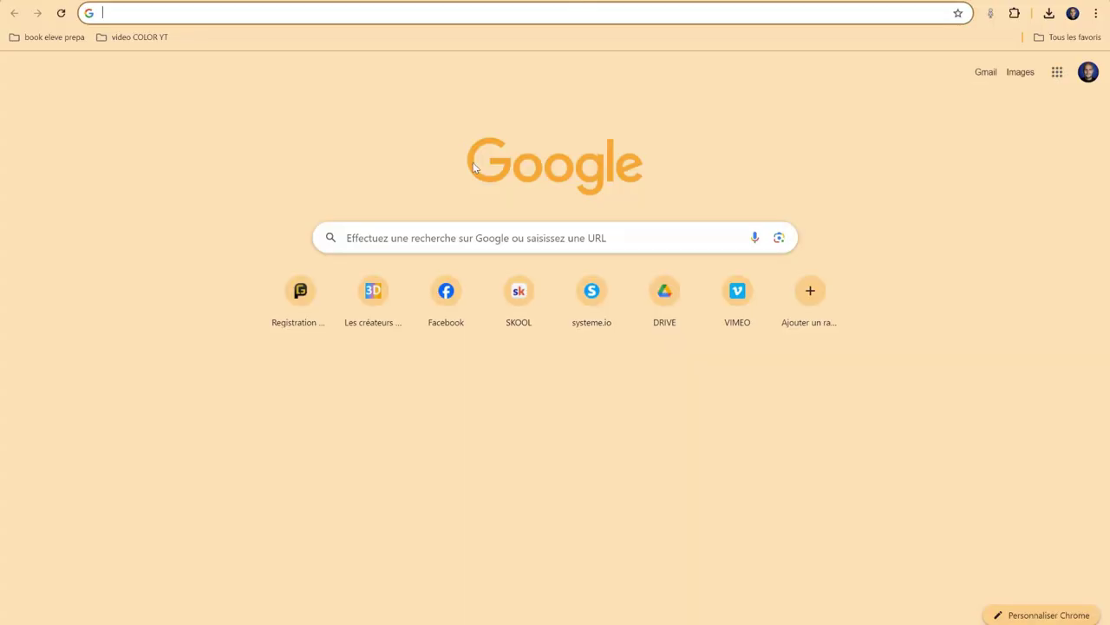
{"action": "left_click", "coordinate": [422, 236]}
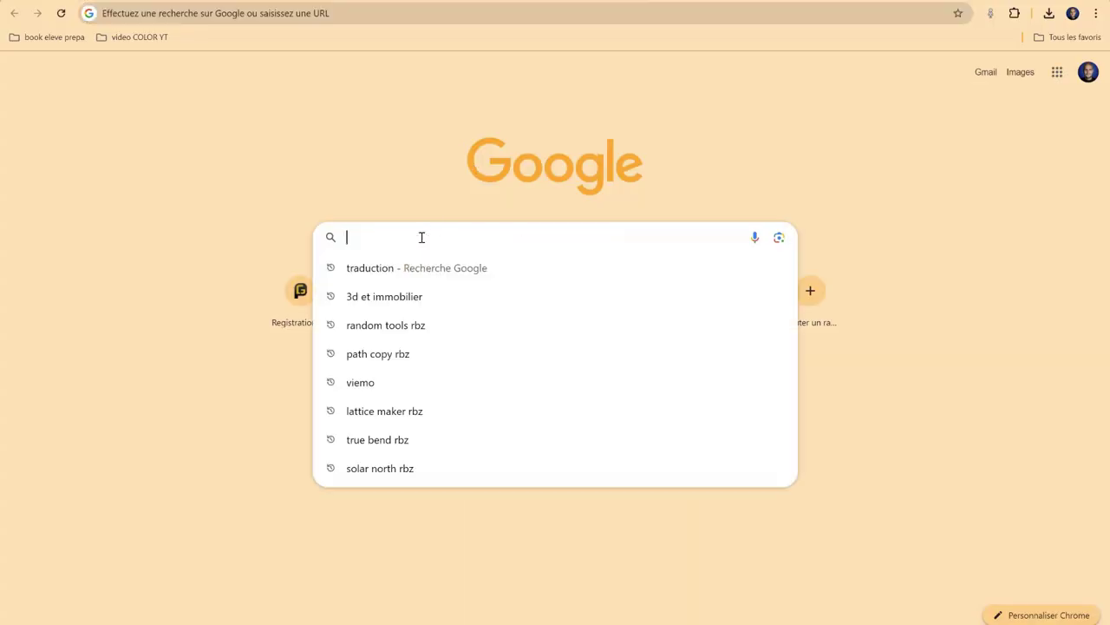
{"action": "type", "text": "blender"}
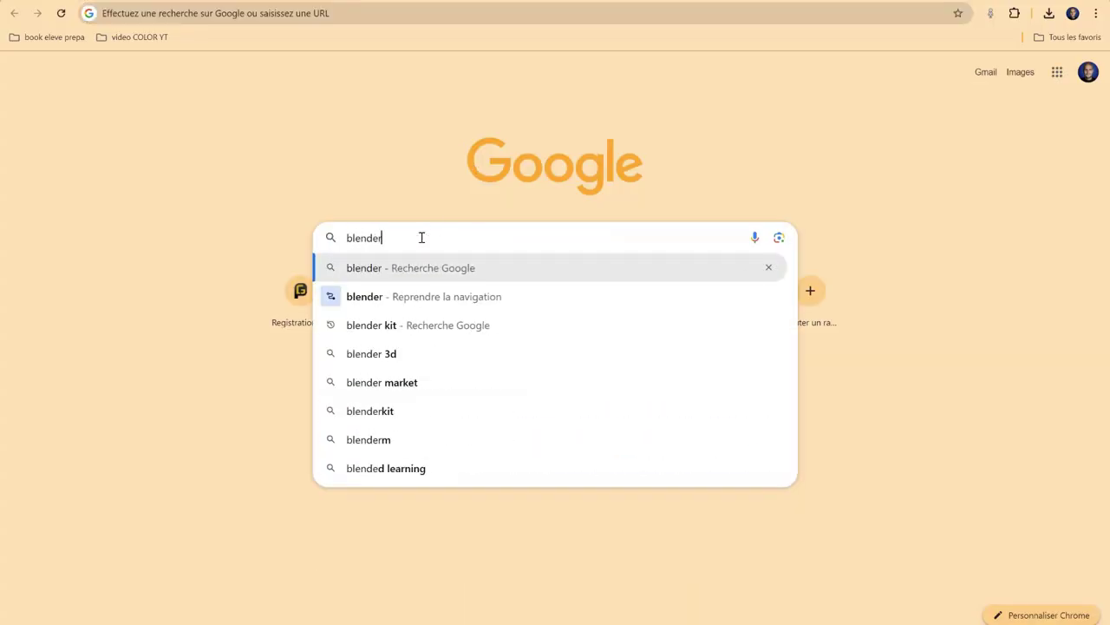
{"action": "type", "text": ".or"}
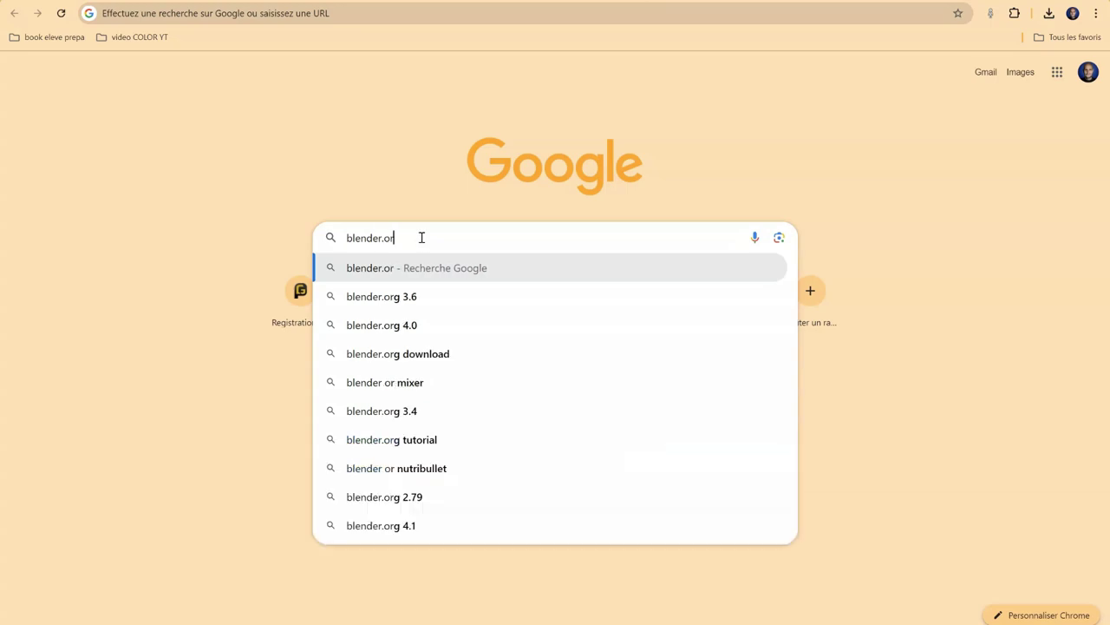
{"action": "type", "text": "g"}
{"action": "key", "text": "Return"}
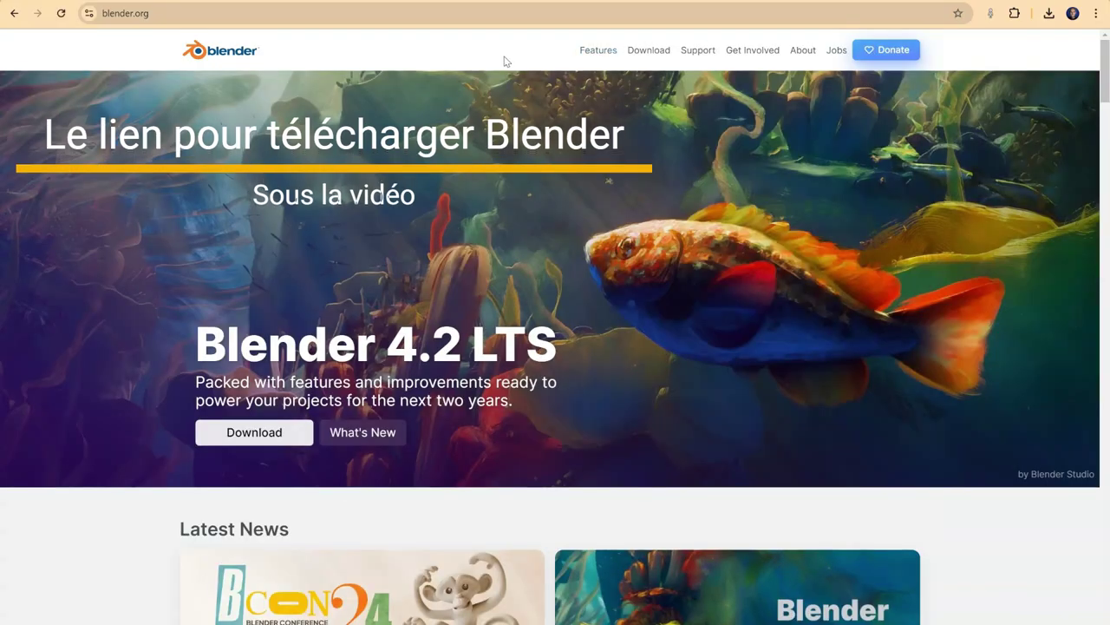
Download the Blender 4.2.1 LTS Windows installer and show Chrome's recent downloads
{"action": "left_click", "coordinate": [646, 50]}
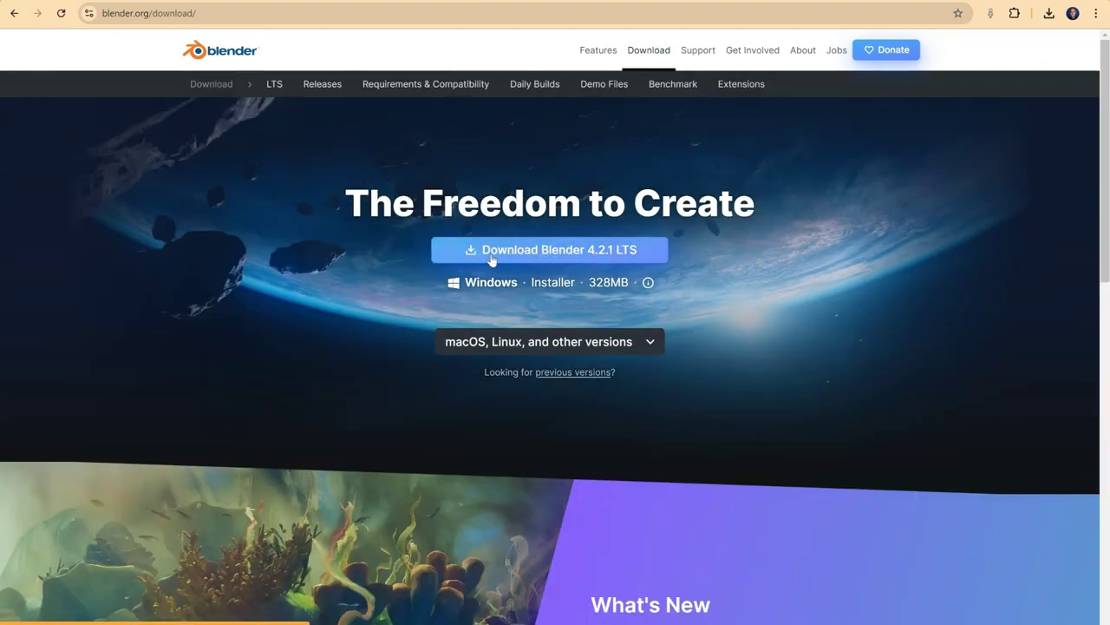
{"action": "left_click", "coordinate": [545, 251]}
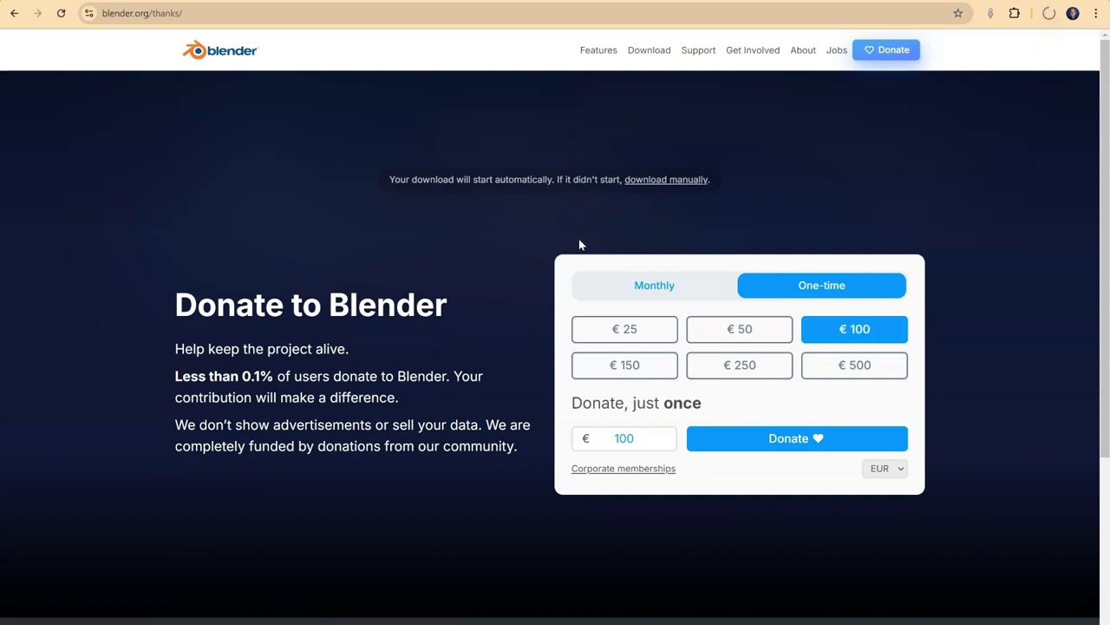
{"action": "left_click", "coordinate": [1050, 13]}
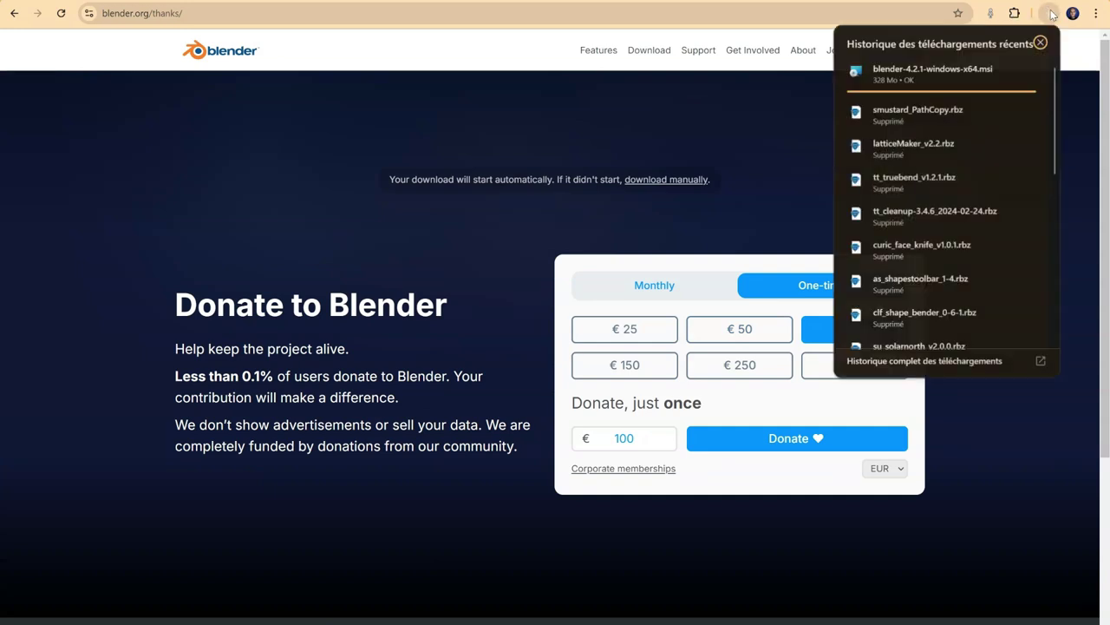
Run the downloaded Blender .msi, pass the welcome page, then cancel setup
{"action": "left_click", "coordinate": [887, 81]}
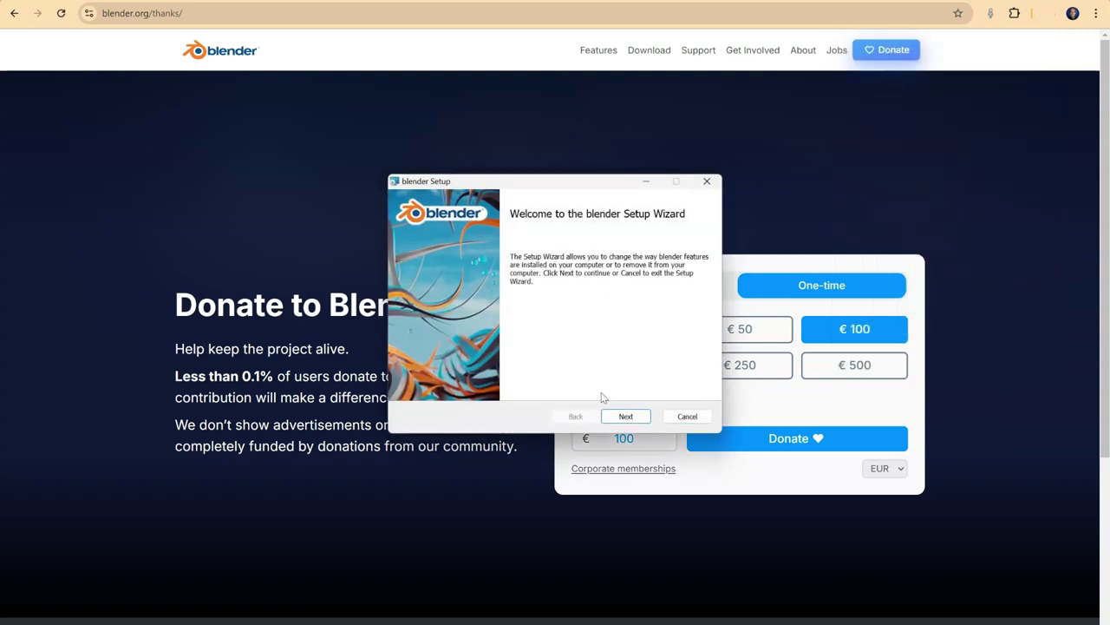
{"action": "left_click", "coordinate": [626, 417]}
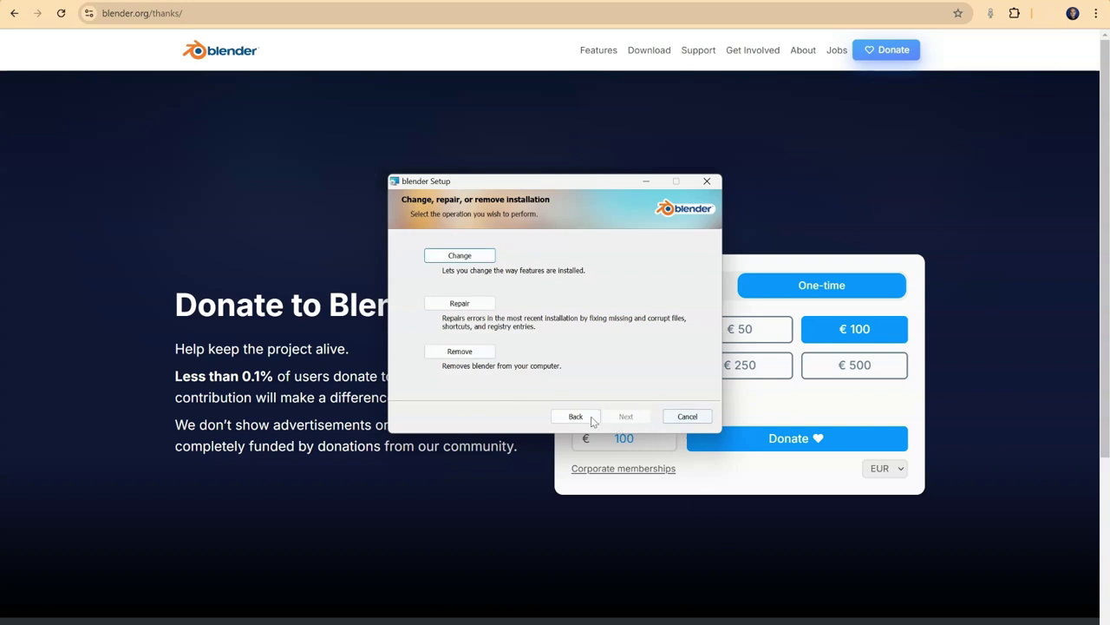
{"action": "left_click", "coordinate": [691, 417]}
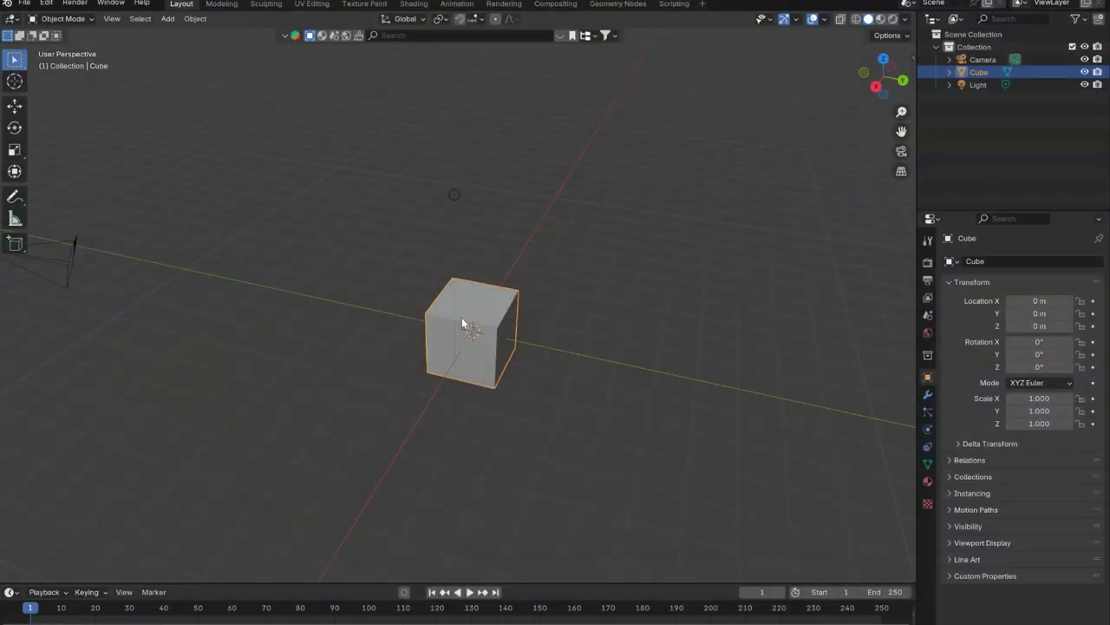
Look around the default scene and select the camera, then the light
{"action": "middle_click_drag", "start_coordinate": [462, 323], "coordinate": [569, 344], "text": "shift"}
{"action": "middle_click_drag", "start_coordinate": [331, 268], "coordinate": [360, 250]}
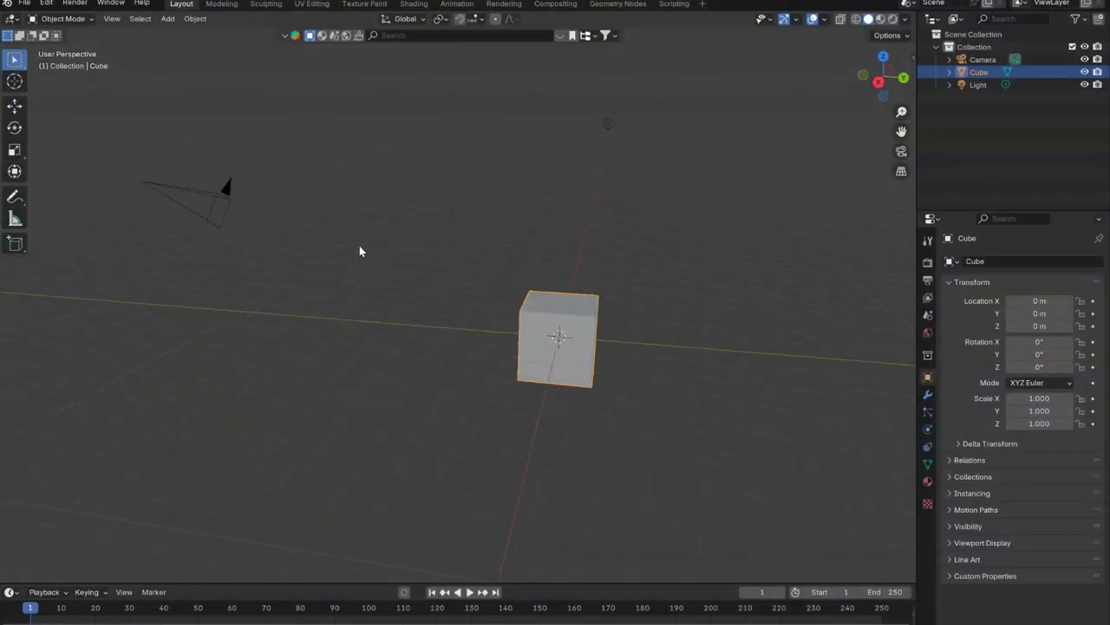
{"action": "left_click", "coordinate": [216, 205]}
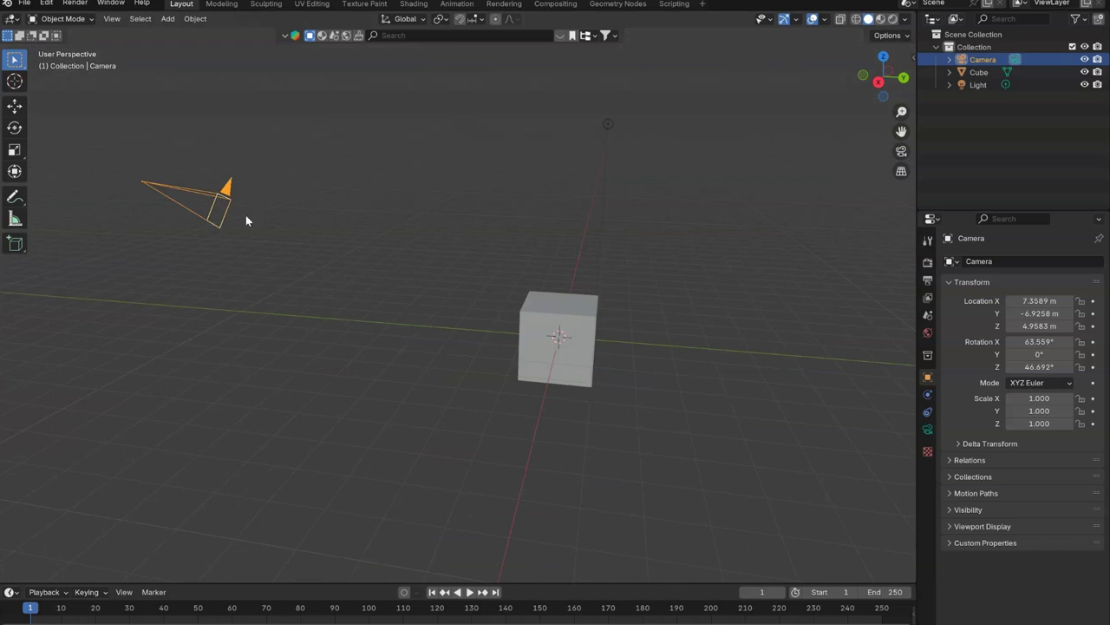
{"action": "left_click", "coordinate": [610, 126]}
{"action": "mouse_move", "coordinate": [622, 156]}
{"action": "middle_mouse_down"}
{"action": "mouse_move", "coordinate": [639, 157]}
{"action": "mouse_move", "coordinate": [625, 159]}
{"action": "middle_mouse_up"}
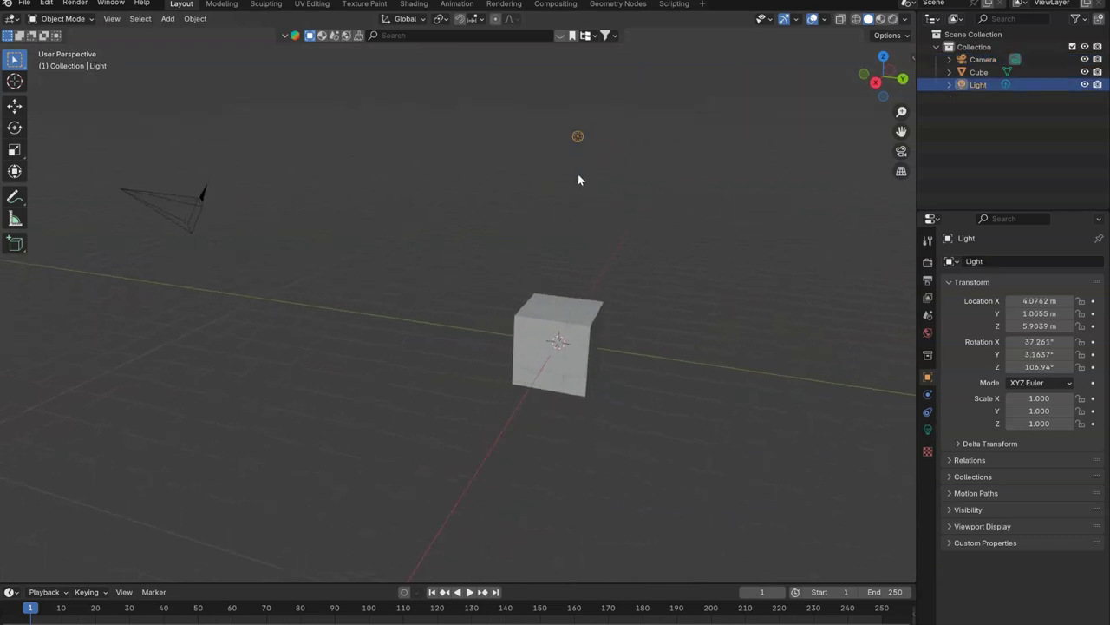
{"action": "mouse_move", "coordinate": [659, 316]}
{"action": "middle_mouse_down"}
{"action": "mouse_move", "coordinate": [694, 347]}
{"action": "mouse_move", "coordinate": [623, 312]}
{"action": "mouse_move", "coordinate": [655, 358]}
{"action": "middle_mouse_up"}
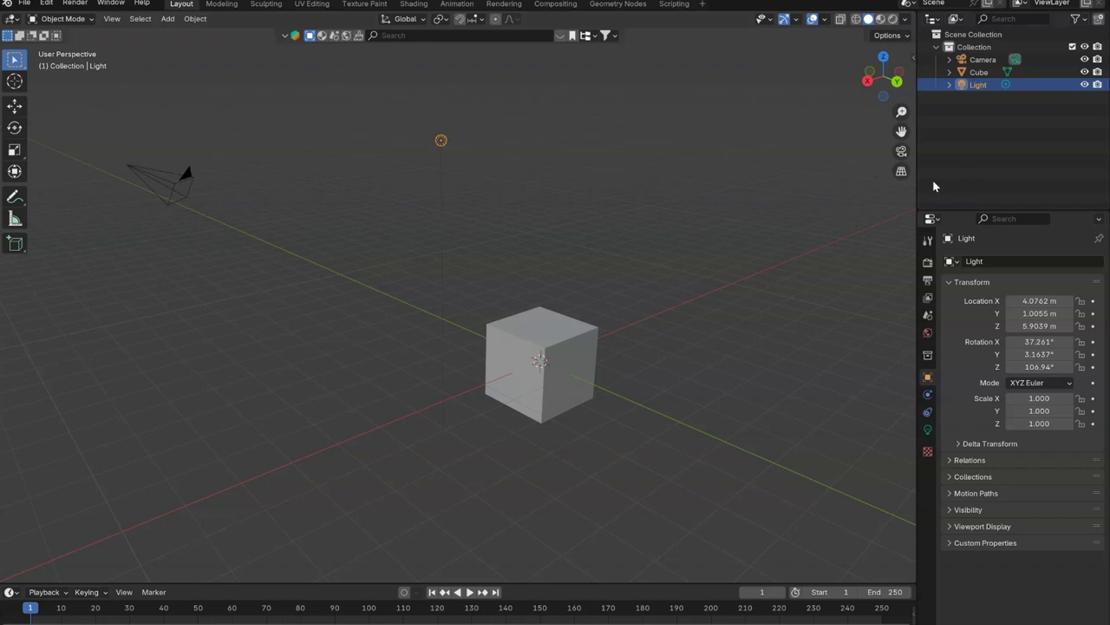
{"action": "mouse_move", "coordinate": [544, 197]}
{"action": "middle_mouse_down"}
{"action": "mouse_move", "coordinate": [533, 193]}
{"action": "mouse_move", "coordinate": [542, 199]}
{"action": "middle_mouse_up"}
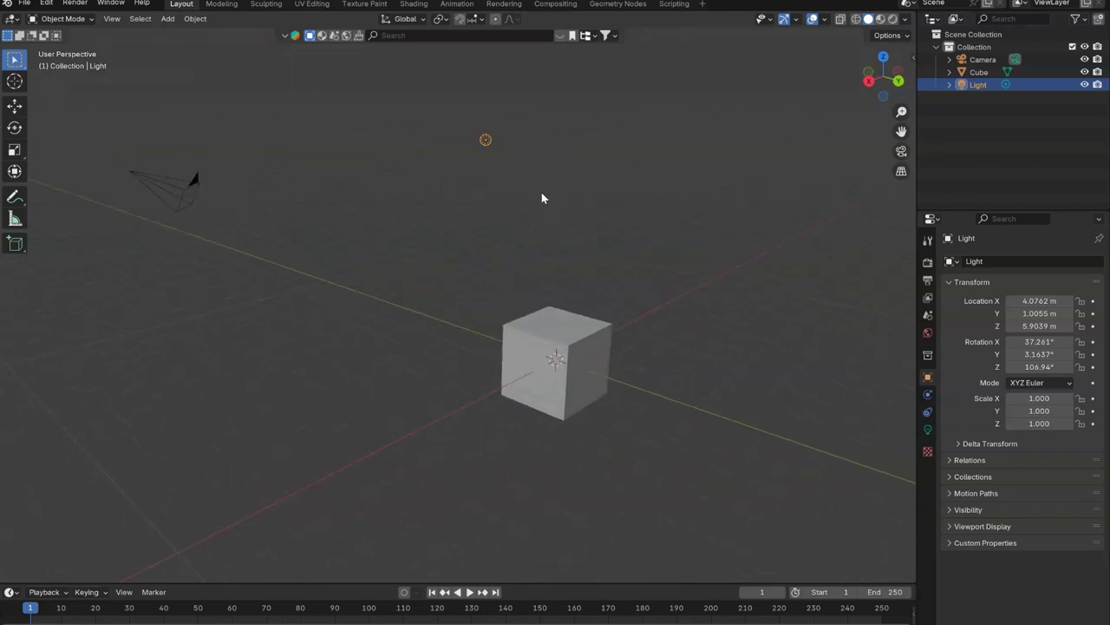
Step through the Modeling and Sculpting workspaces, ending on UV Editing
{"action": "left_click", "coordinate": [217, 4]}
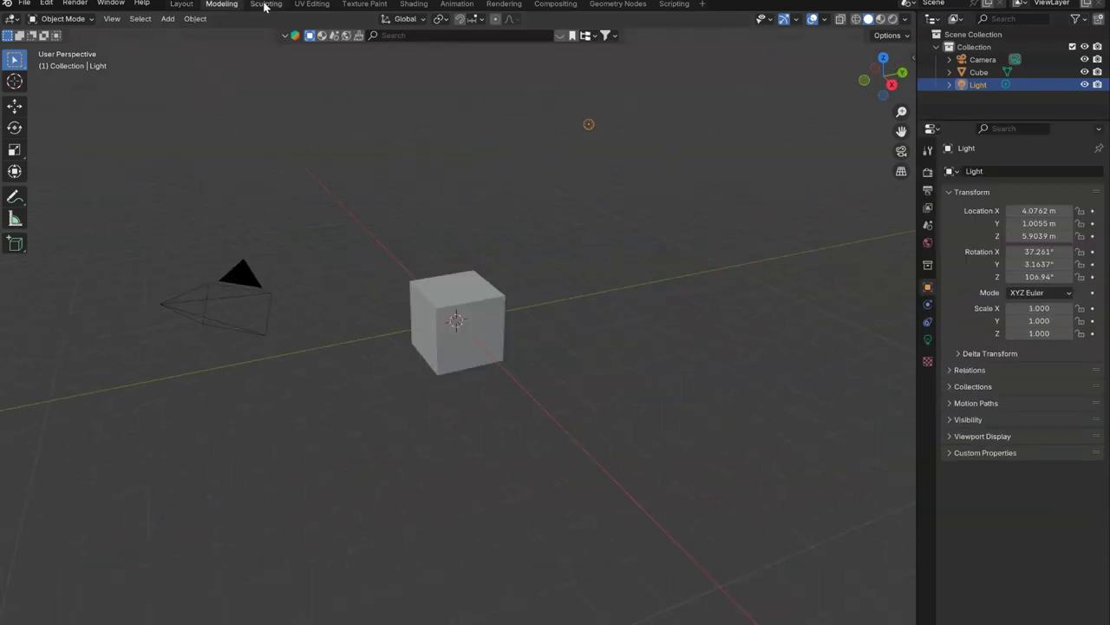
{"action": "key", "text": "ctrl+Page_Up"}
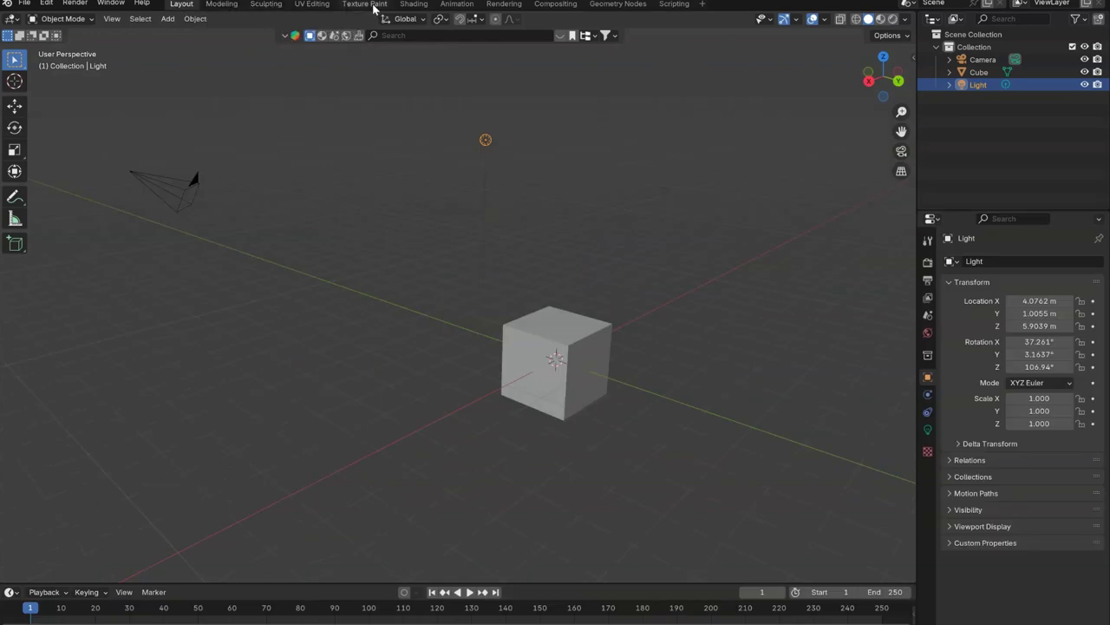
{"action": "left_click", "coordinate": [224, 4]}
{"action": "left_click", "coordinate": [265, 4]}
{"action": "left_click", "coordinate": [308, 4]}
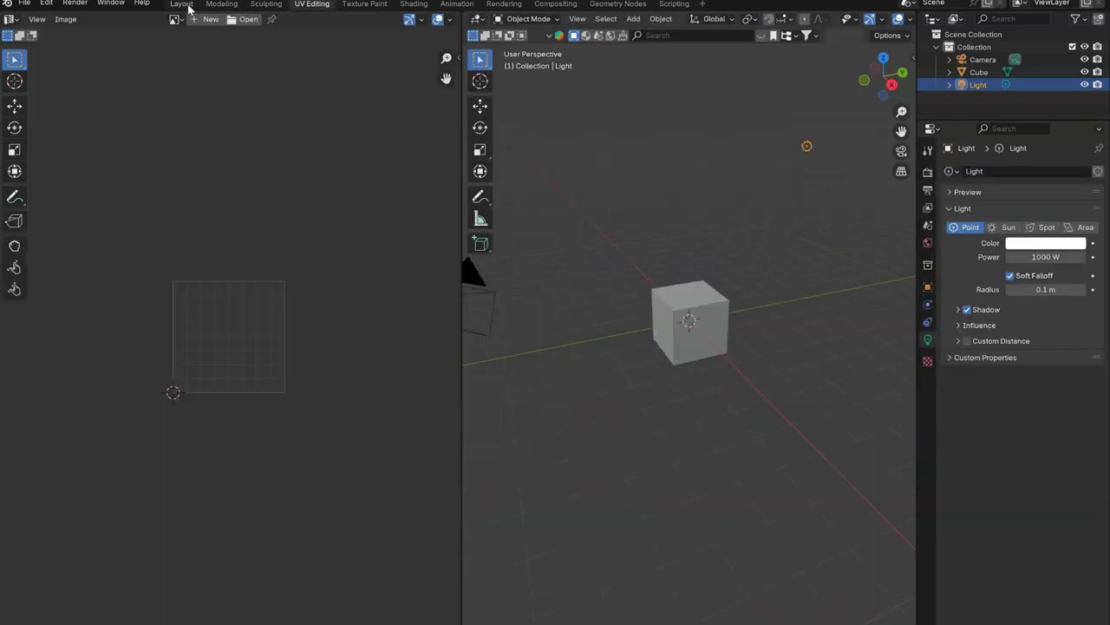
Go back to the Layout workspace and select the default cube from an overhead view
{"action": "left_click", "coordinate": [181, 4]}
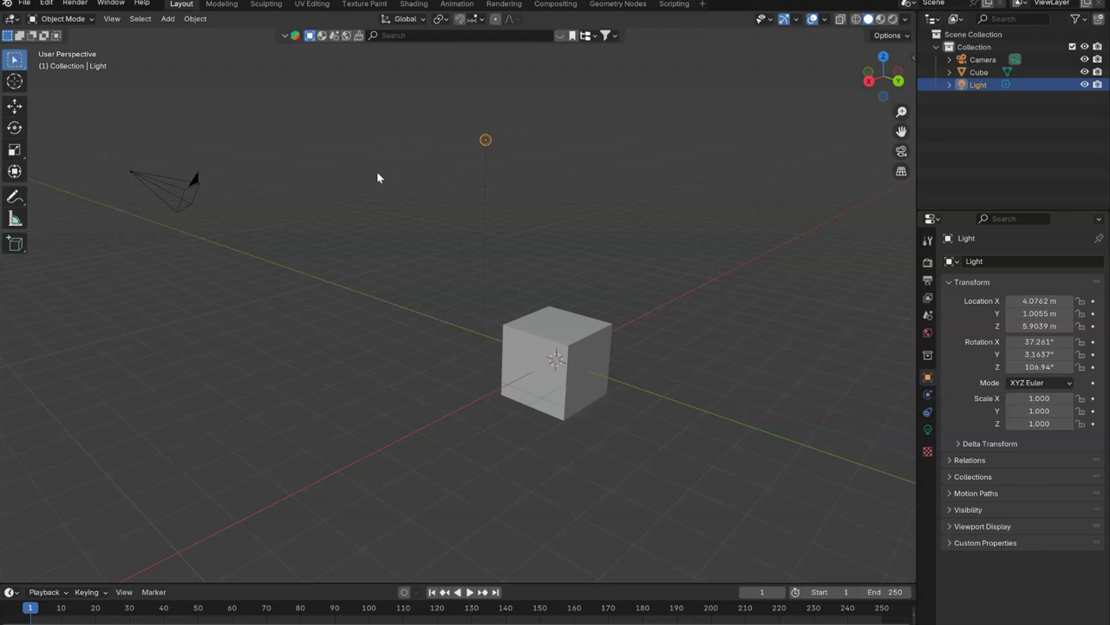
{"action": "middle_click_drag", "start_coordinate": [380, 176], "coordinate": [481, 373]}
{"action": "left_click", "coordinate": [484, 369]}
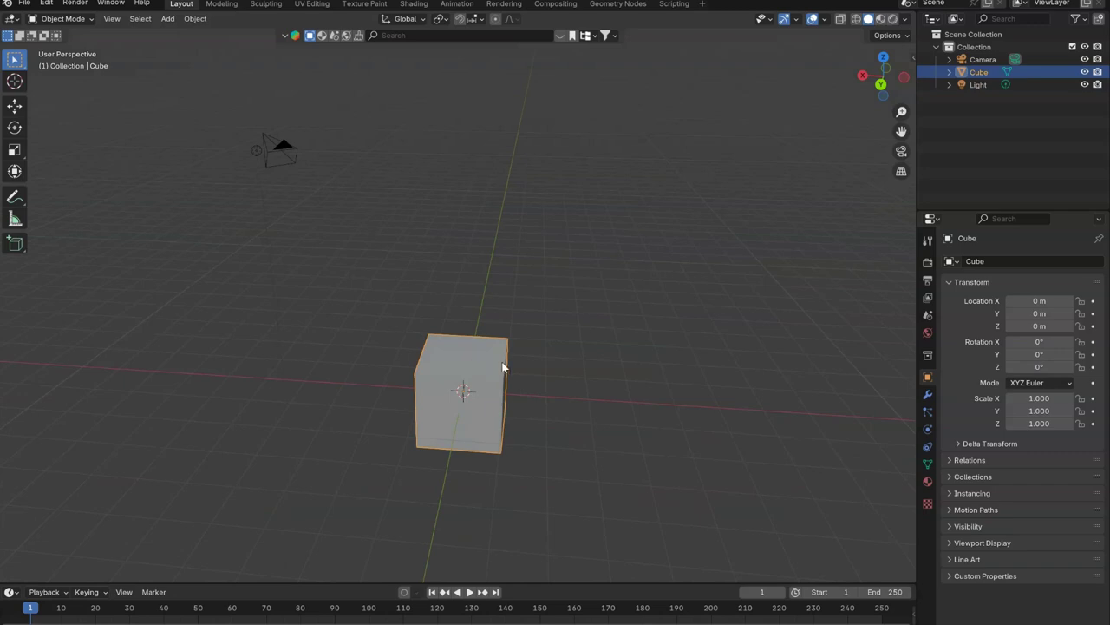
{"action": "mouse_move", "coordinate": [496, 348]}
{"action": "middle_mouse_down"}
{"action": "mouse_move", "coordinate": [511, 330]}
{"action": "mouse_move", "coordinate": [527, 375]}
{"action": "mouse_move", "coordinate": [521, 340]}
{"action": "mouse_move", "coordinate": [476, 330]}
{"action": "mouse_move", "coordinate": [497, 324]}
{"action": "middle_mouse_up"}
Extrude the cube's right face into a long box, taper its end and extrude further
{"action": "key", "text": "Tab"}
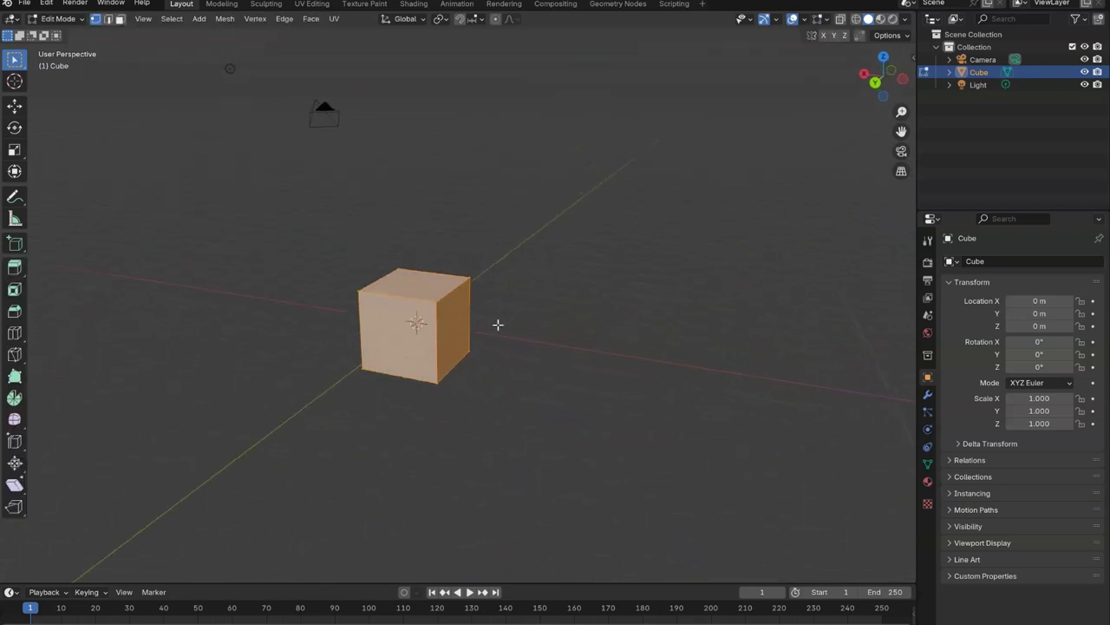
{"action": "key", "text": "alt+a"}
{"action": "key", "text": "e"}
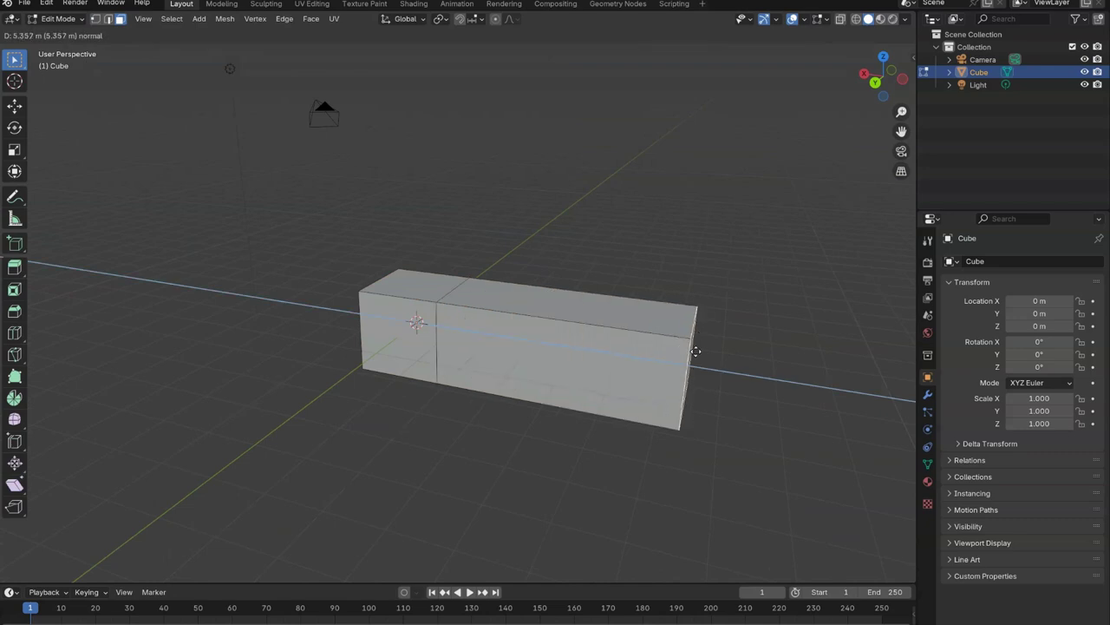
{"action": "left_click", "coordinate": [664, 362]}
{"action": "mouse_move", "coordinate": [708, 367]}
{"action": "middle_mouse_down"}
{"action": "mouse_move", "coordinate": [632, 380]}
{"action": "mouse_move", "coordinate": [685, 362]}
{"action": "middle_mouse_up"}
{"action": "key", "text": "s"}
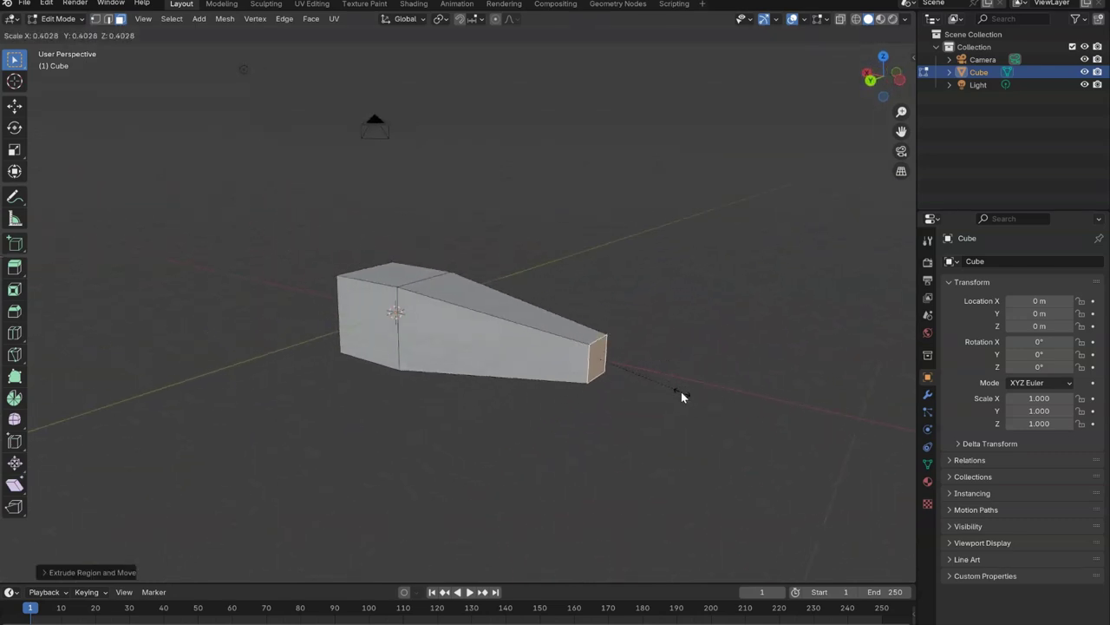
{"action": "left_click", "coordinate": [649, 380]}
{"action": "key", "text": "e"}
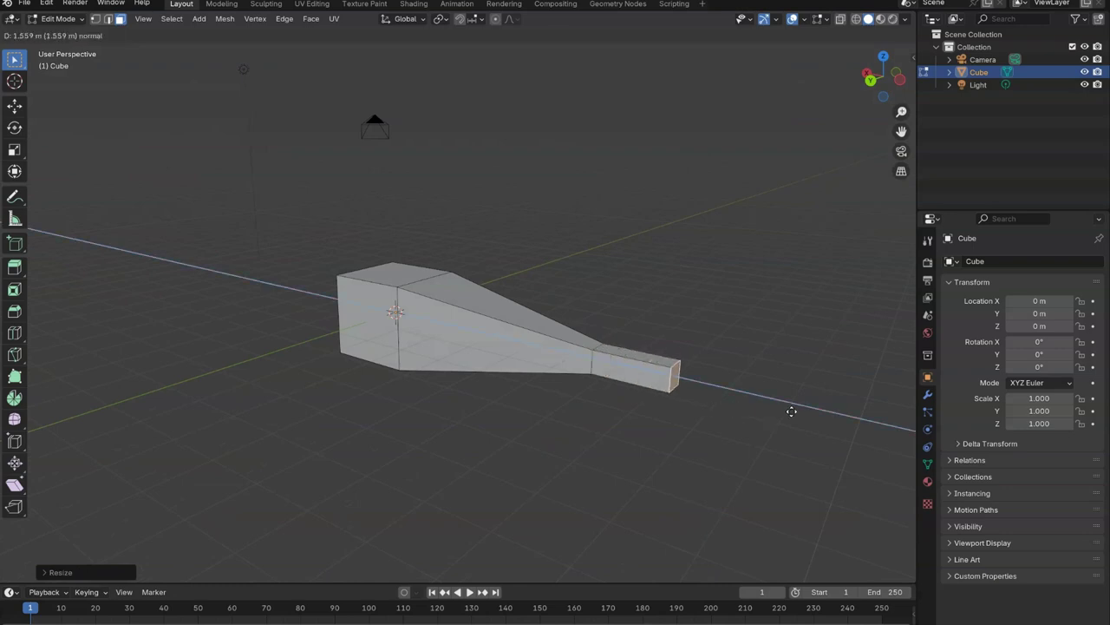
{"action": "left_click", "coordinate": [847, 418]}
In front view, extrude five tube segments curling up and over into a hook, then return to Object Mode
{"action": "left_click", "coordinate": [898, 73]}
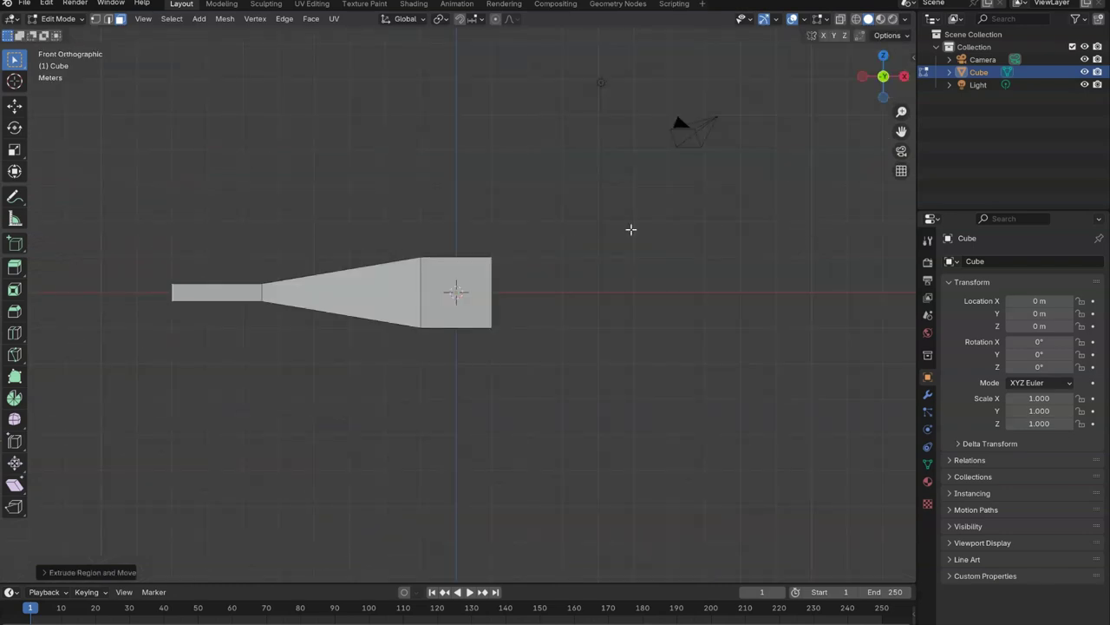
{"action": "right_click", "coordinate": [82, 200], "text": "ctrl"}
{"action": "right_click", "coordinate": [156, 105], "text": "ctrl"}
{"action": "right_click", "coordinate": [244, 68], "text": "ctrl"}
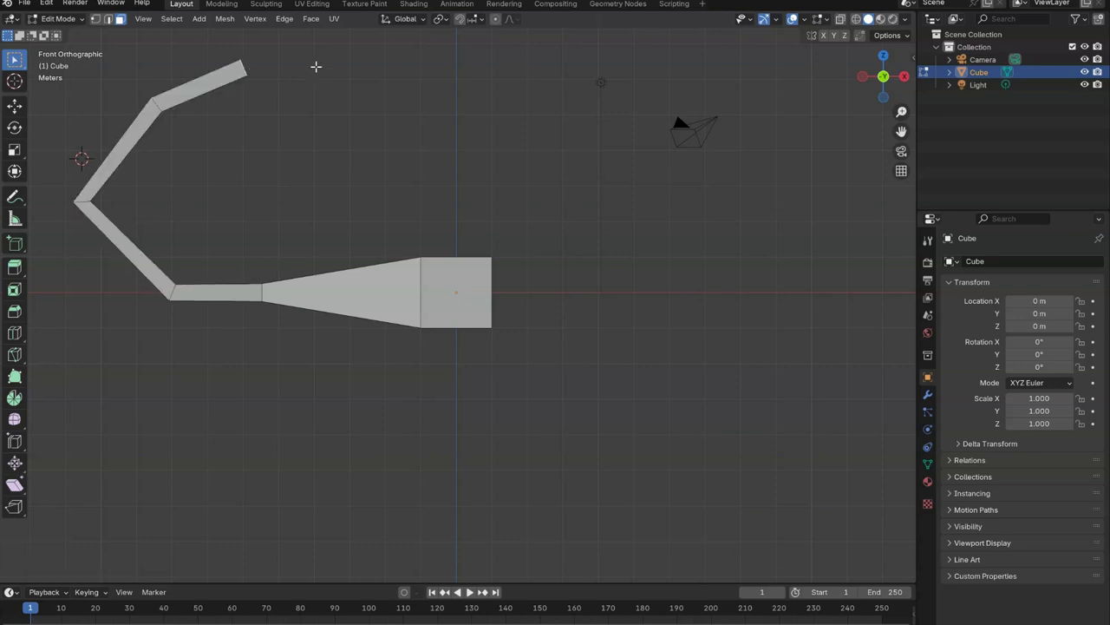
{"action": "right_click", "coordinate": [315, 67], "text": "ctrl"}
{"action": "right_click", "coordinate": [322, 71], "text": "ctrl"}
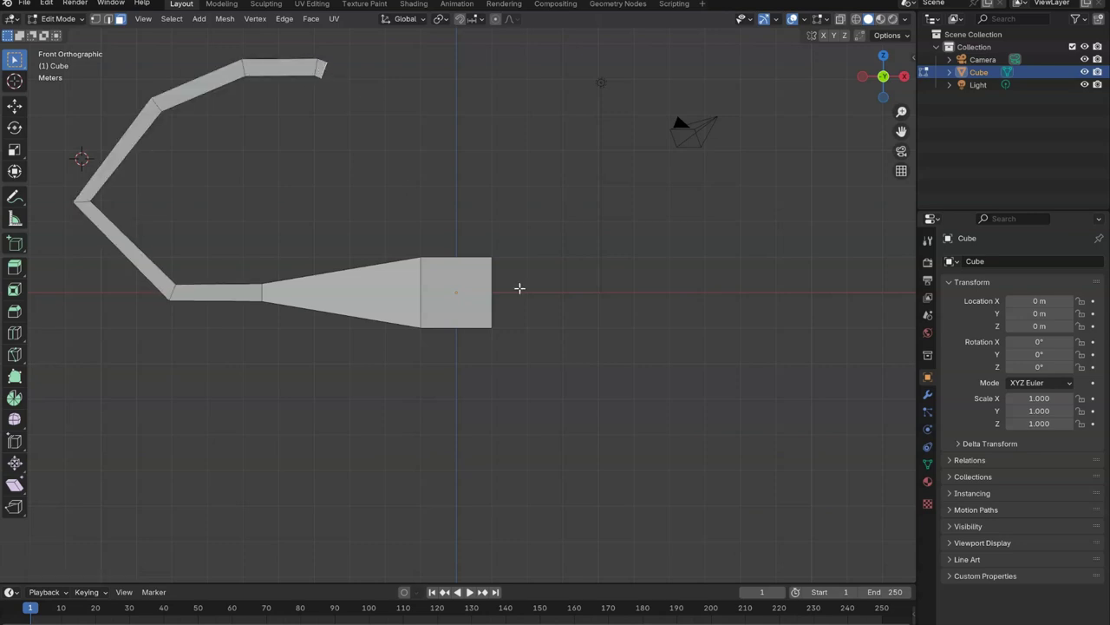
{"action": "key", "text": "space"}
{"action": "mouse_move", "coordinate": [512, 306]}
{"action": "middle_mouse_down"}
{"action": "mouse_move", "coordinate": [627, 269]}
{"action": "mouse_move", "coordinate": [584, 308]}
{"action": "mouse_move", "coordinate": [547, 296]}
{"action": "mouse_move", "coordinate": [477, 351]}
{"action": "mouse_move", "coordinate": [462, 339]}
{"action": "mouse_move", "coordinate": [472, 326]}
{"action": "mouse_move", "coordinate": [429, 324]}
{"action": "mouse_move", "coordinate": [503, 355]}
{"action": "mouse_move", "coordinate": [472, 363]}
{"action": "middle_mouse_up"}
{"action": "key", "text": "space"}
{"action": "key", "text": "Tab"}
Add level-2 subdivision and auto smooth shading to the hook
{"action": "key", "text": "ctrl+2"}
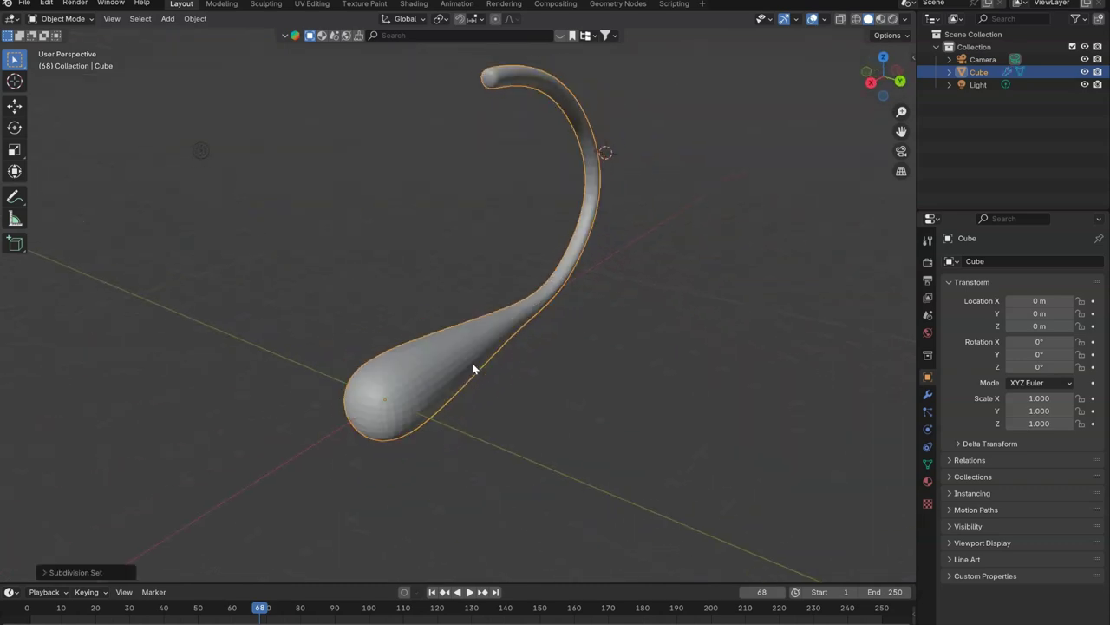
{"action": "right_click", "coordinate": [373, 373]}
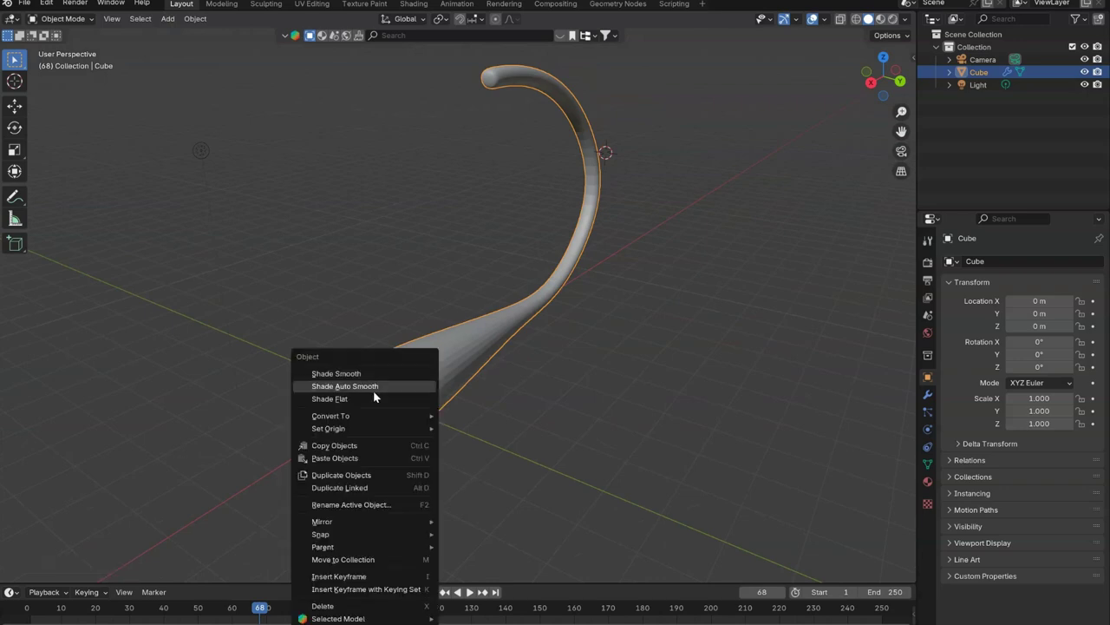
{"action": "left_click", "coordinate": [376, 390]}
{"action": "mouse_move", "coordinate": [377, 390]}
{"action": "middle_mouse_down"}
{"action": "mouse_move", "coordinate": [448, 395]}
{"action": "mouse_move", "coordinate": [383, 368]}
{"action": "middle_mouse_up"}
Add an edge loop near the thick end and move the outer bend point
{"action": "key", "text": "Tab"}
{"action": "key", "text": "ctrl+r"}
{"action": "left_click", "coordinate": [345, 356]}
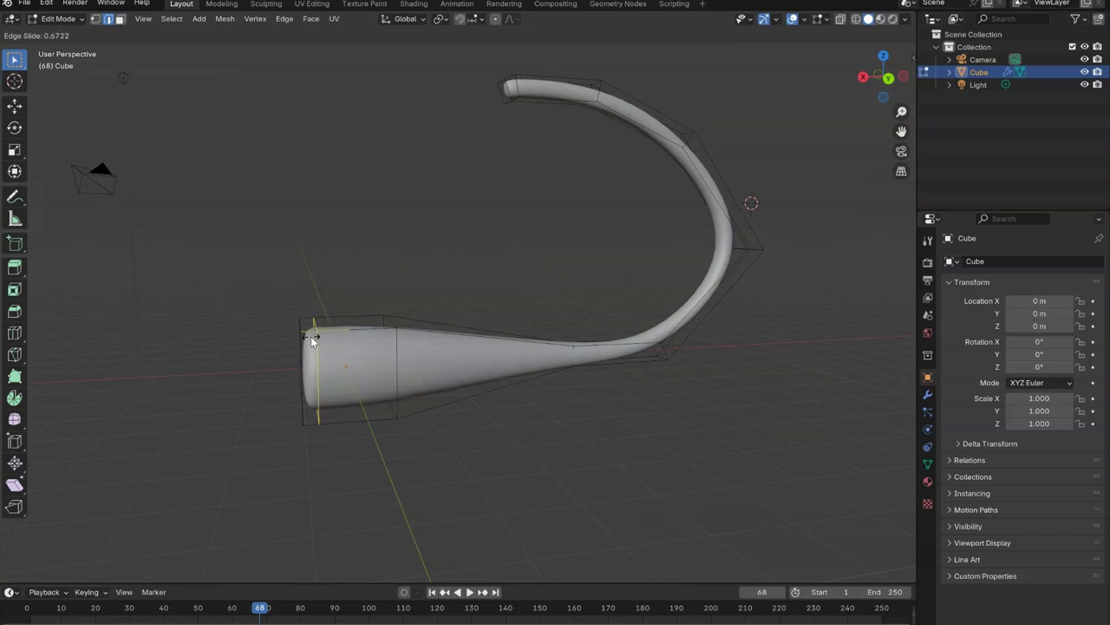
{"action": "left_click", "coordinate": [306, 335]}
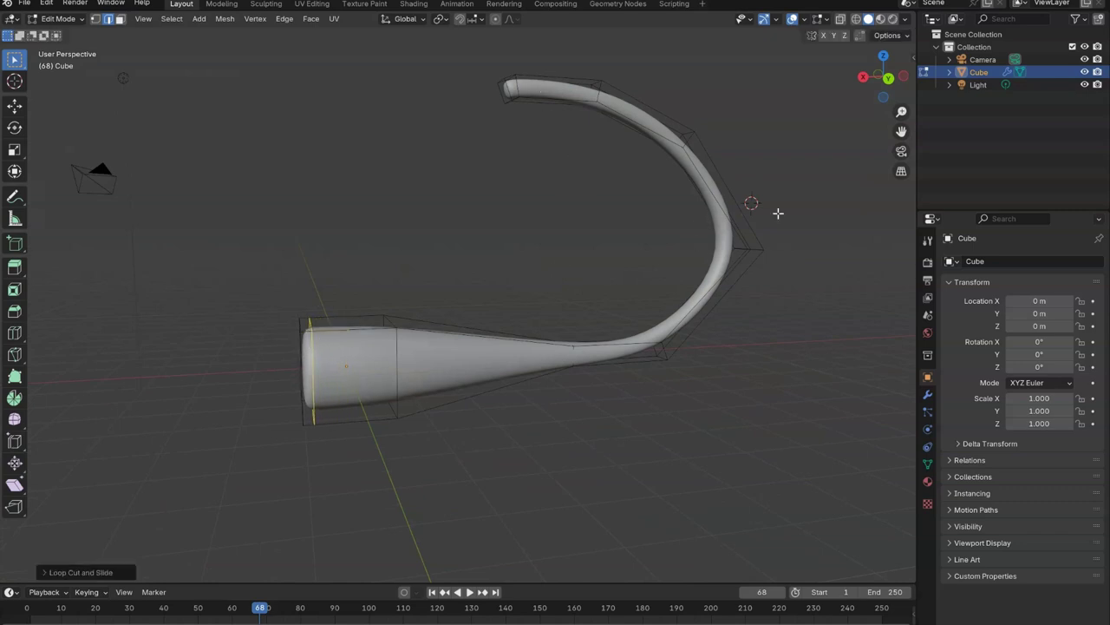
{"action": "left_click_drag", "start_coordinate": [804, 214], "coordinate": [682, 278]}
{"action": "key", "text": "s"}
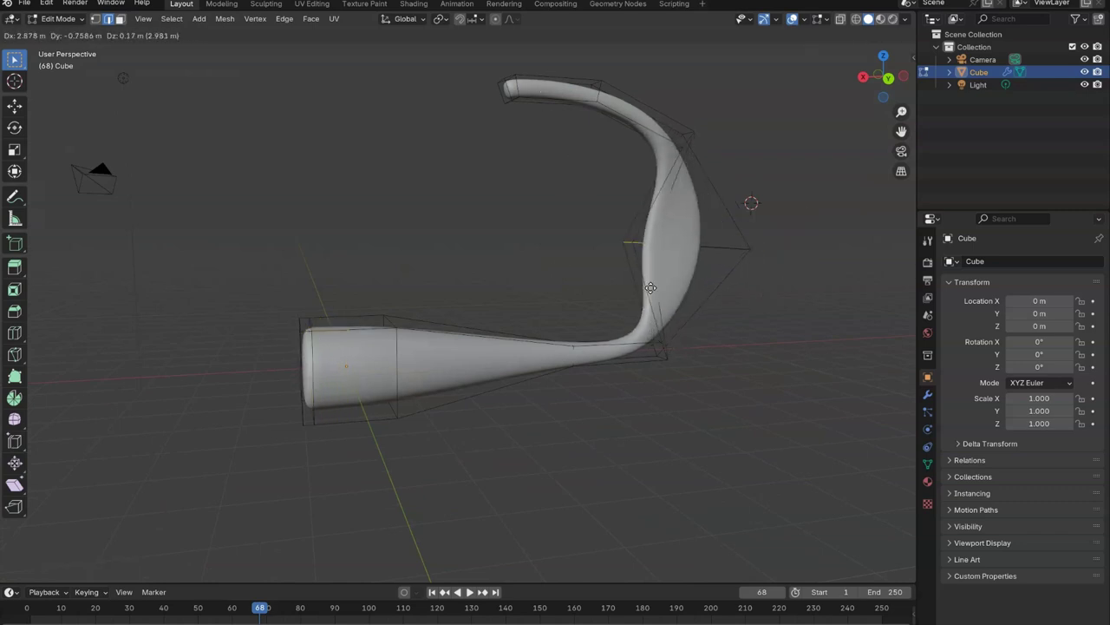
{"action": "right_click", "coordinate": [728, 294]}
{"action": "key", "text": "ctrl+z"}
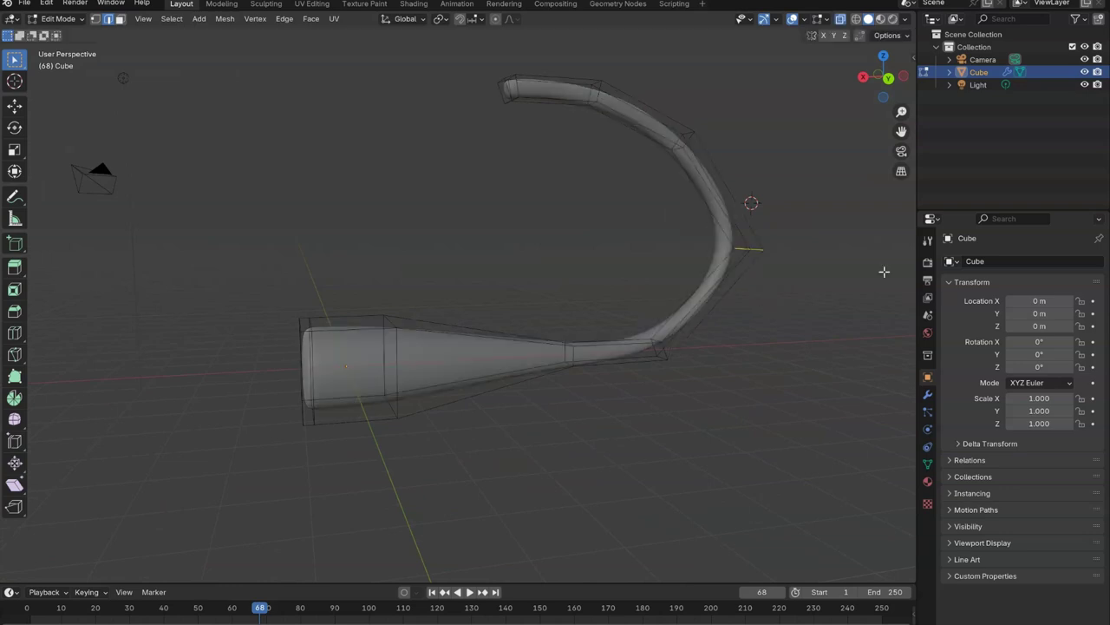
{"action": "key", "text": "g"}
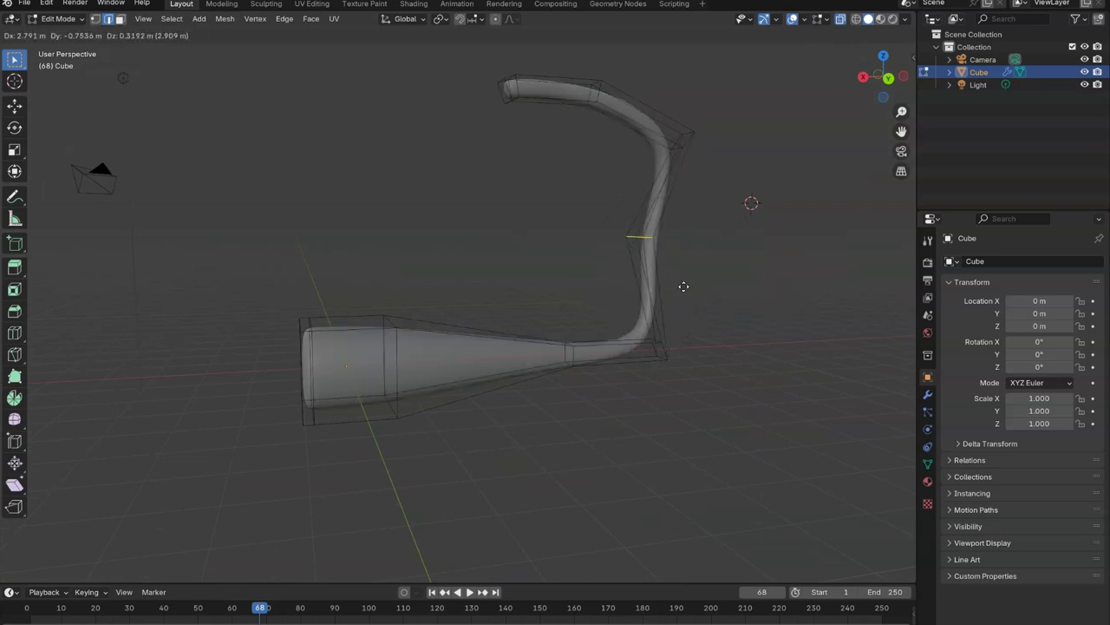
{"action": "left_click", "coordinate": [761, 286]}
Move the thin tip down-left and reshape the top of the bend
{"action": "left_click_drag", "start_coordinate": [476, 55], "coordinate": [535, 107]}
{"action": "key", "text": "g"}
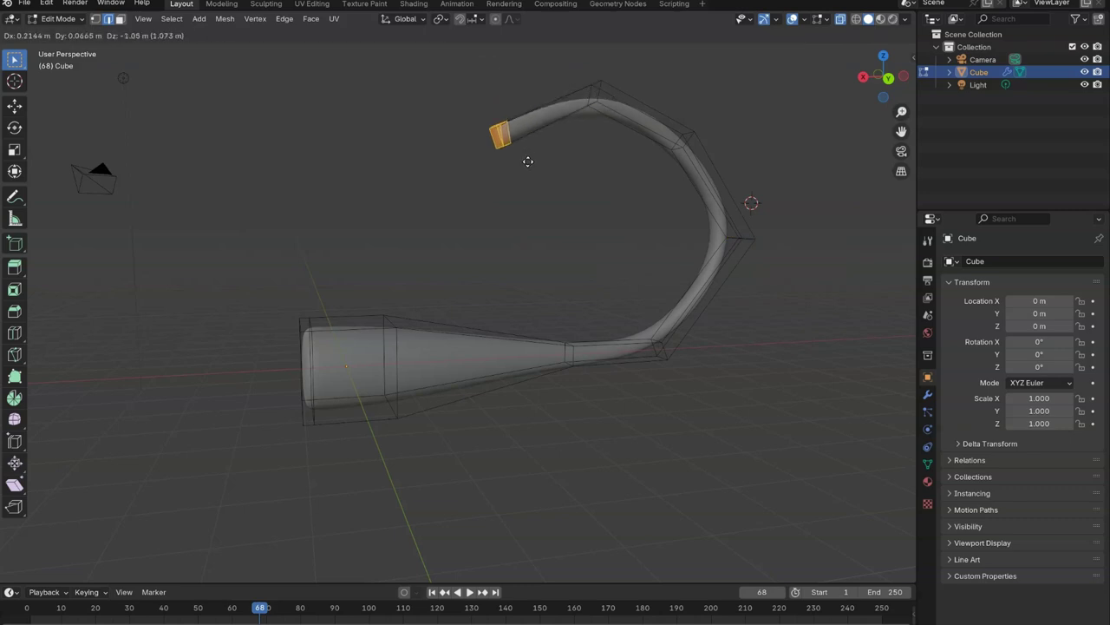
{"action": "left_click", "coordinate": [531, 184]}
{"action": "left_click_drag", "start_coordinate": [563, 61], "coordinate": [646, 141]}
{"action": "key", "text": "g"}
{"action": "left_click", "coordinate": [624, 129]}
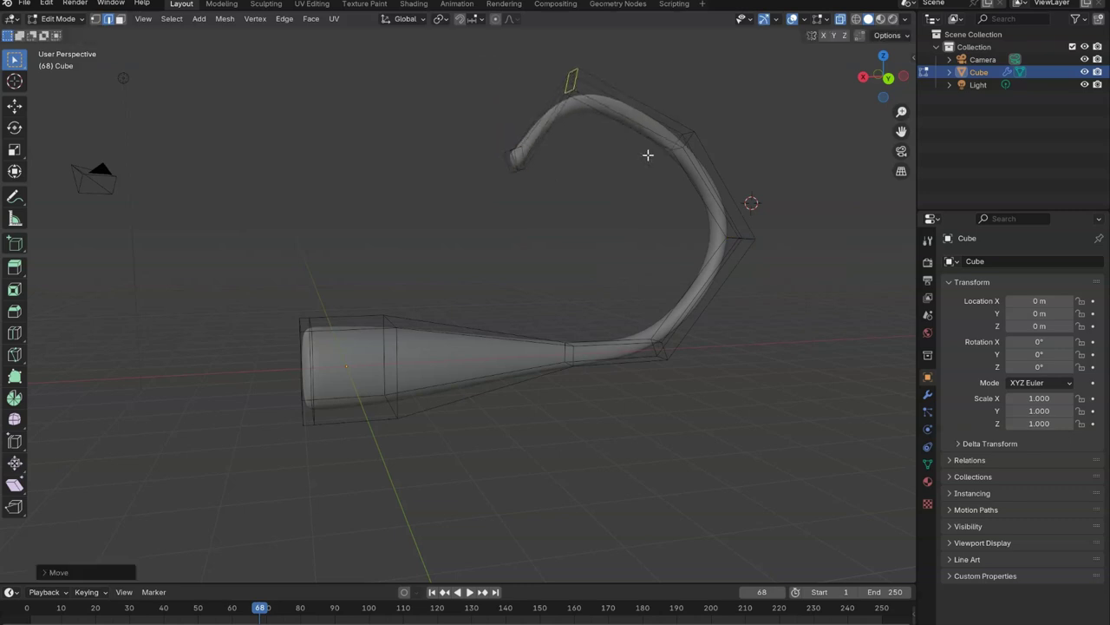
Extrude and rotate the tip twice so it curls back toward the thick base, then exit Edit Mode
{"action": "left_click_drag", "start_coordinate": [496, 139], "coordinate": [568, 201]}
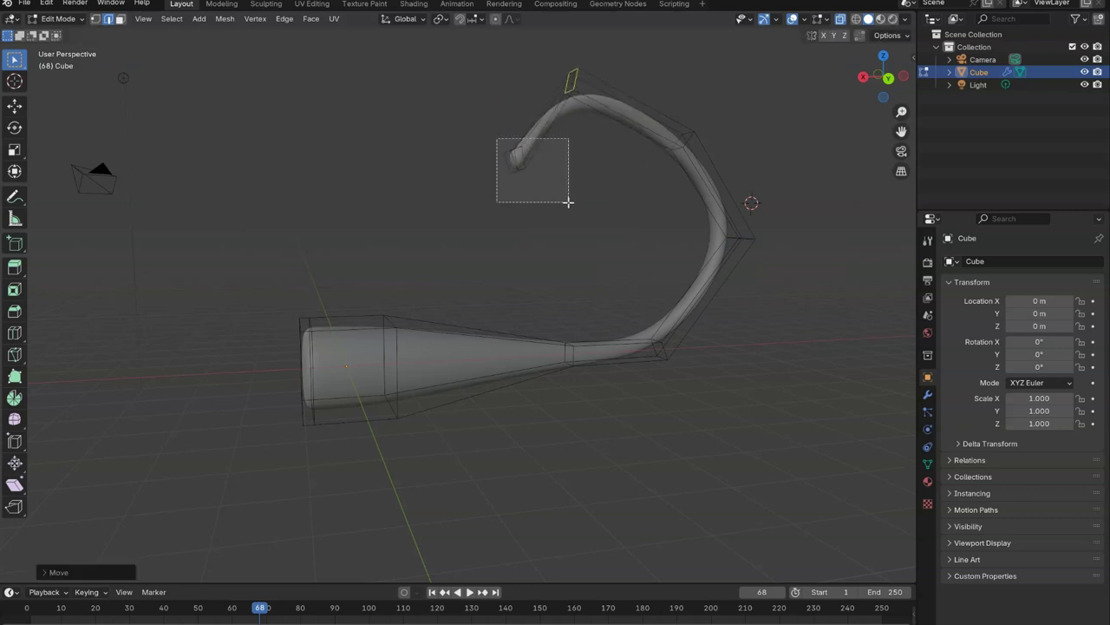
{"action": "left_click", "coordinate": [888, 80]}
{"action": "key", "text": "e"}
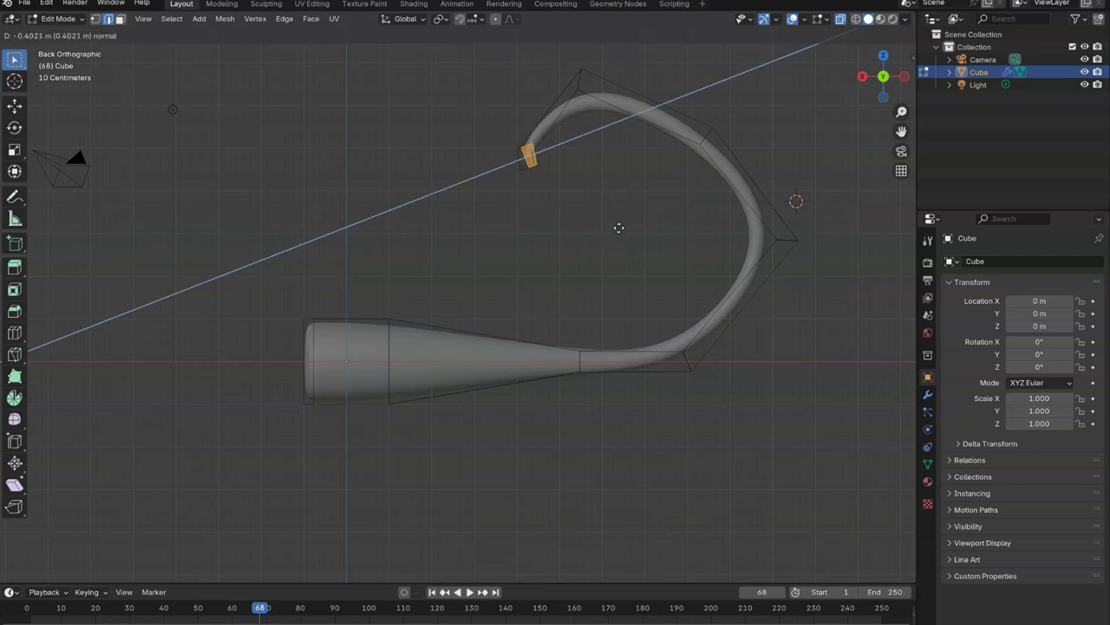
{"action": "left_click", "coordinate": [511, 276]}
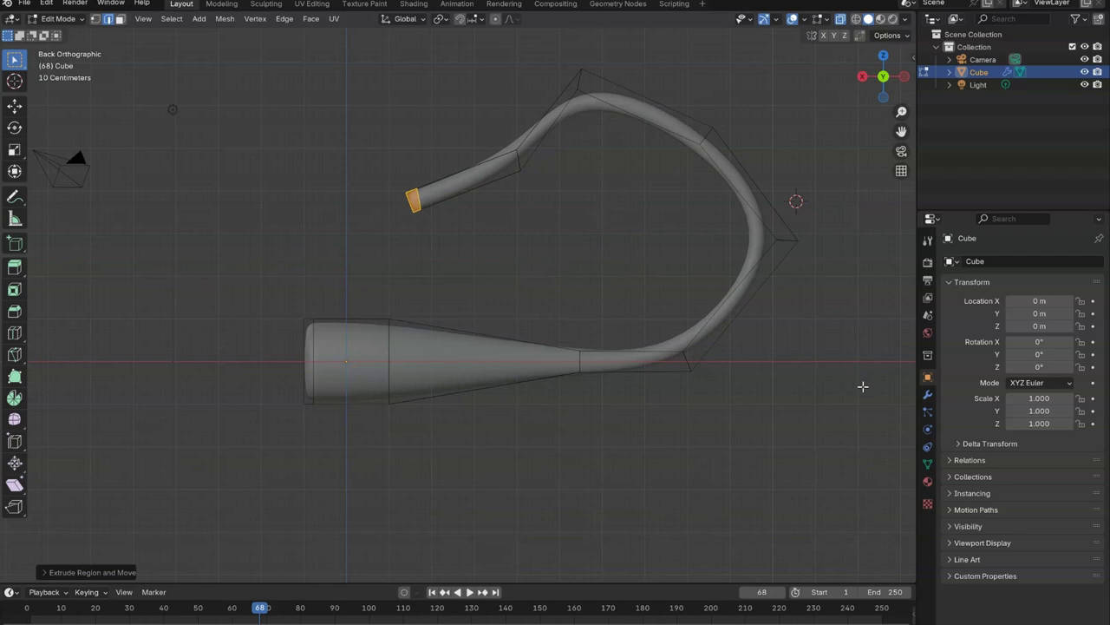
{"action": "key", "text": "r"}
{"action": "left_click", "coordinate": [724, 96]}
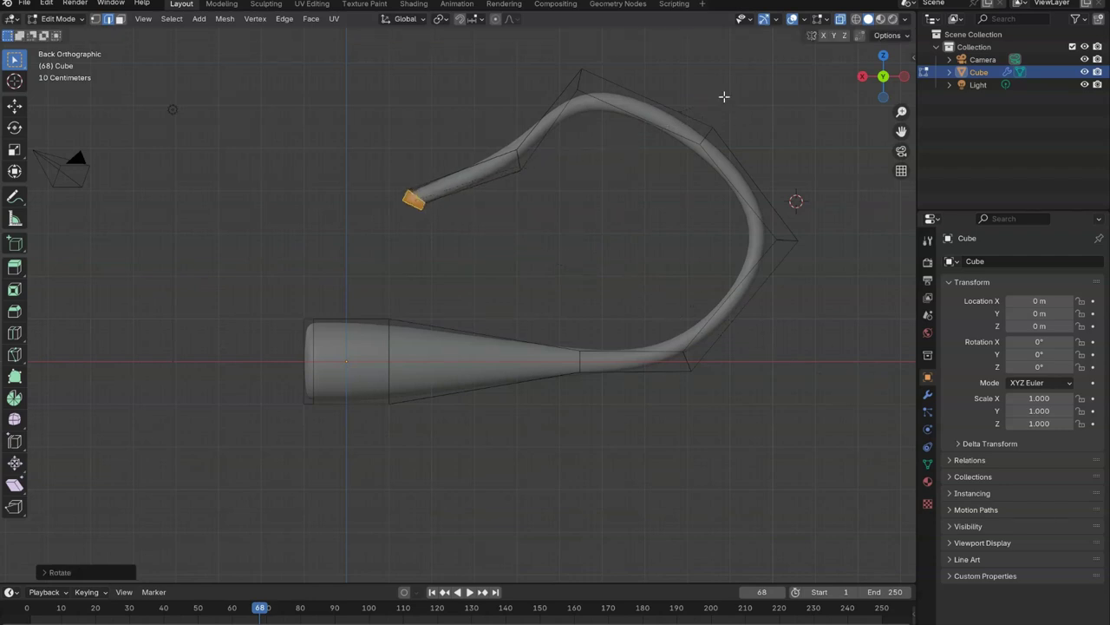
{"action": "key", "text": "e"}
{"action": "left_click", "coordinate": [719, 206]}
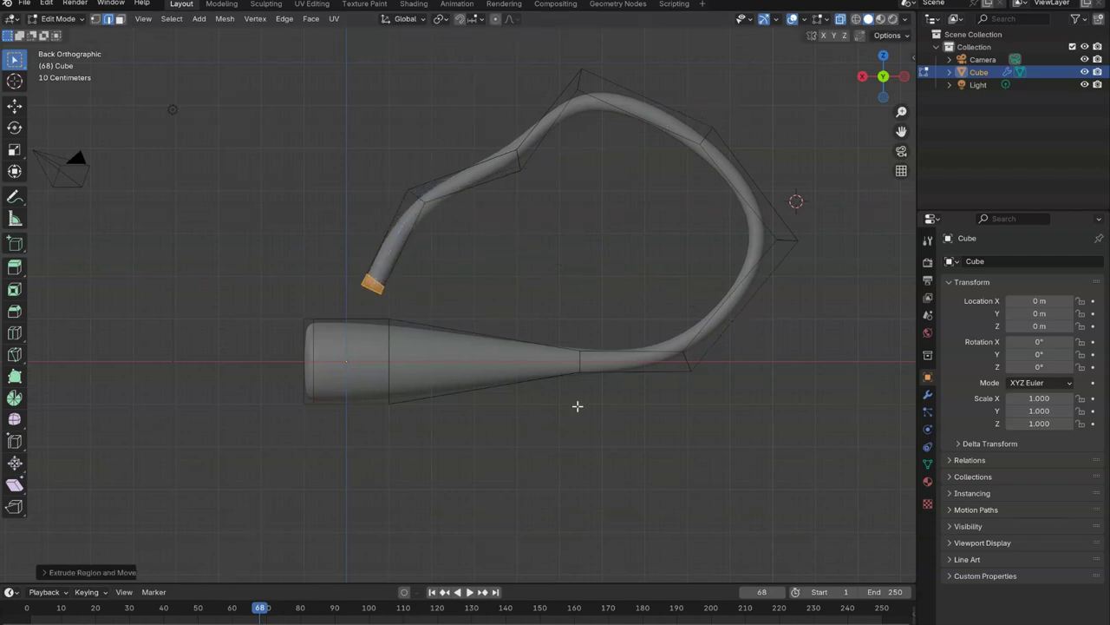
{"action": "mouse_move", "coordinate": [478, 393]}
{"action": "middle_mouse_down"}
{"action": "mouse_move", "coordinate": [677, 402]}
{"action": "mouse_move", "coordinate": [760, 384]}
{"action": "mouse_move", "coordinate": [527, 431]}
{"action": "middle_mouse_up"}
{"action": "key", "text": "Tab"}
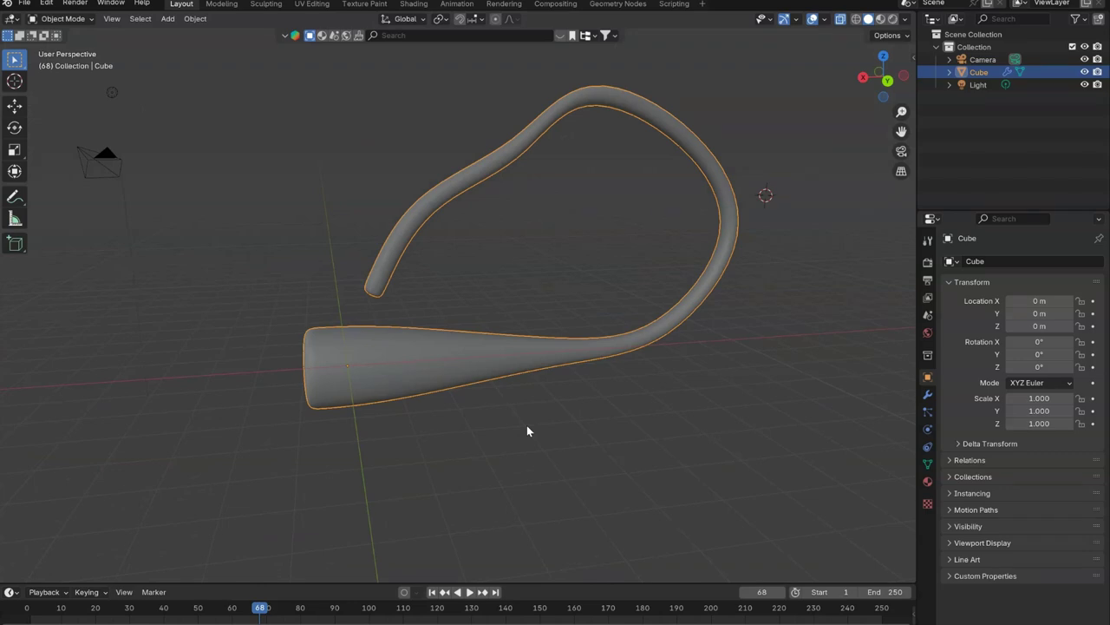
{"action": "scroll", "coordinate": [526, 426], "scroll_direction": "down", "scroll_amount": 2}
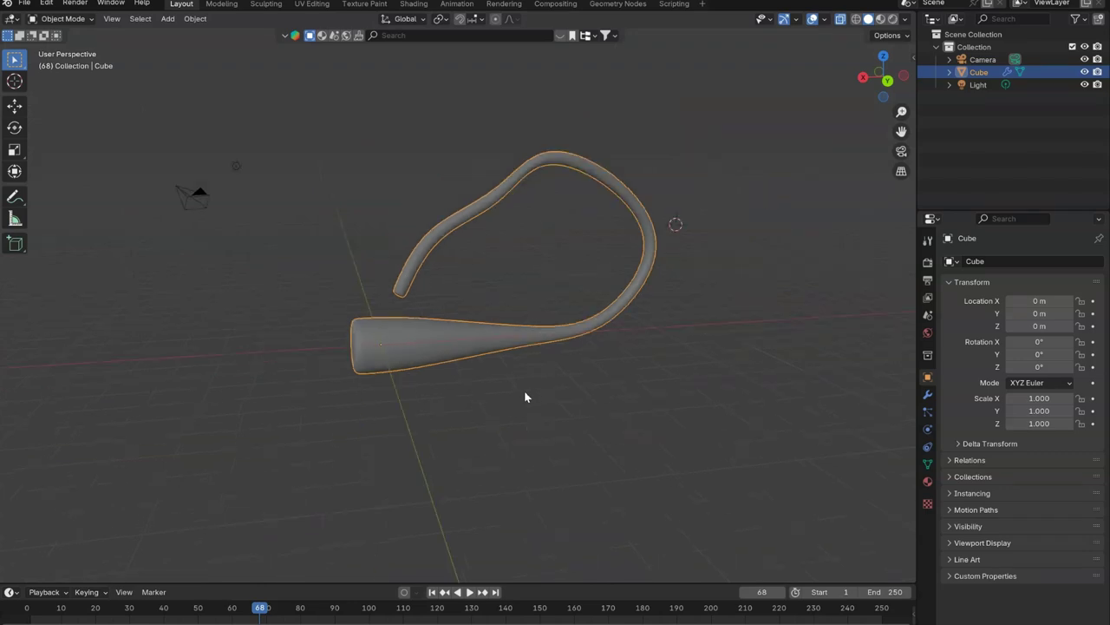
{"action": "mouse_move", "coordinate": [492, 391]}
{"action": "middle_mouse_down"}
{"action": "mouse_move", "coordinate": [464, 360]}
{"action": "mouse_move", "coordinate": [535, 358]}
{"action": "mouse_move", "coordinate": [409, 379]}
{"action": "mouse_move", "coordinate": [488, 378]}
{"action": "mouse_move", "coordinate": [376, 329]}
{"action": "mouse_move", "coordinate": [463, 330]}
{"action": "middle_mouse_up"}
{"action": "scroll", "coordinate": [464, 385], "scroll_direction": "up", "scroll_amount": 3}
{"action": "mouse_move", "coordinate": [463, 384]}
{"action": "middle_mouse_down"}
{"action": "mouse_move", "coordinate": [334, 377]}
{"action": "mouse_move", "coordinate": [451, 367]}
{"action": "mouse_move", "coordinate": [514, 276]}
{"action": "middle_mouse_up"}
{"action": "scroll", "coordinate": [348, 378], "scroll_direction": "down", "scroll_amount": 5}
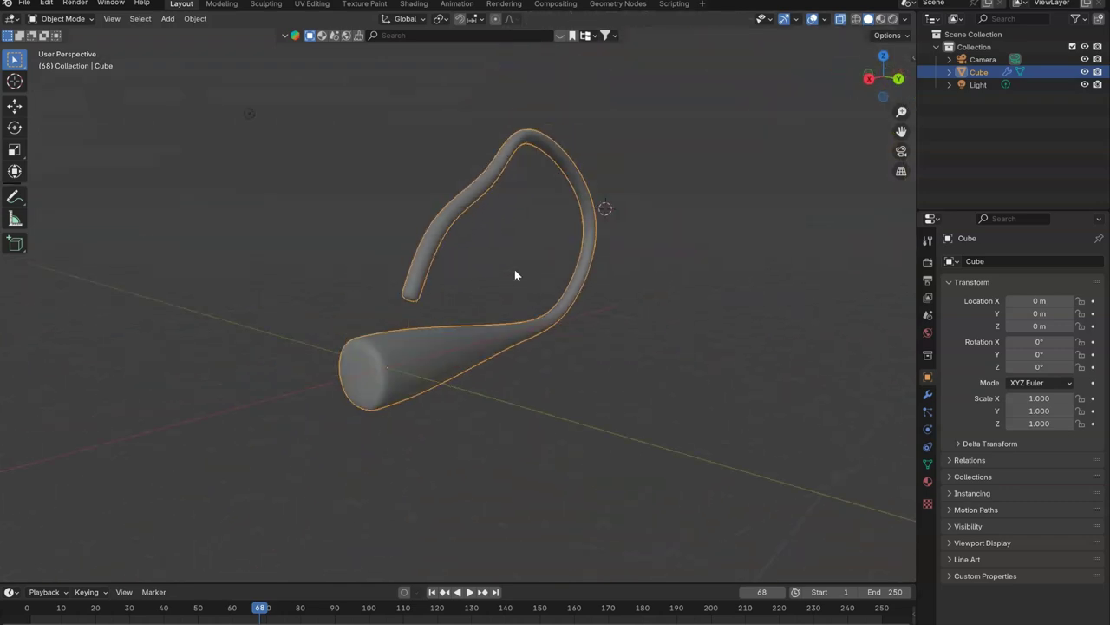
{"action": "mouse_move", "coordinate": [550, 362]}
{"action": "middle_mouse_down"}
{"action": "mouse_move", "coordinate": [567, 339]}
{"action": "mouse_move", "coordinate": [497, 362]}
{"action": "middle_mouse_up"}
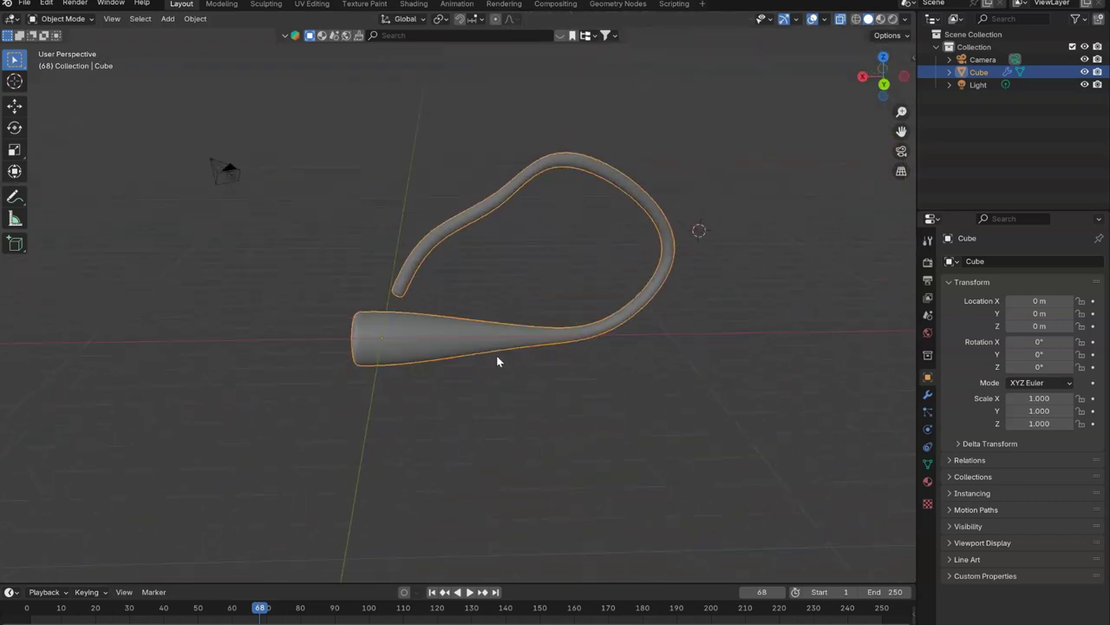
Add a plane, scale it up and lower it beneath the tube
{"action": "key", "text": "shift+a"}
{"action": "left_click", "coordinate": [488, 355]}
{"action": "key", "text": "Escape"}
{"action": "key", "text": "shift+a"}
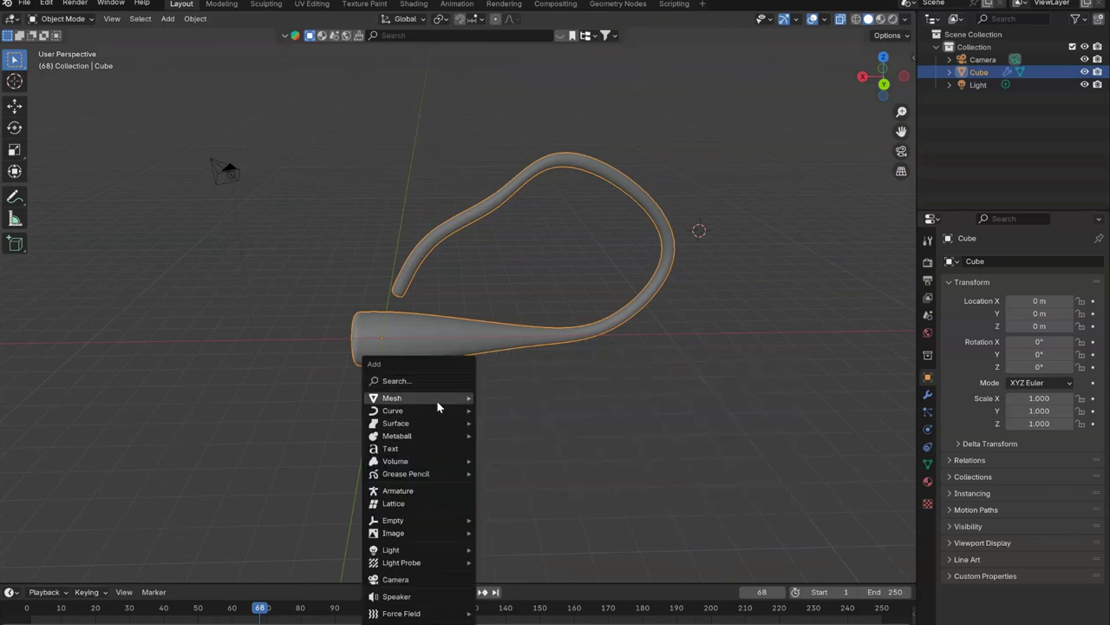
{"action": "left_click", "coordinate": [524, 402]}
{"action": "key", "text": "s"}
{"action": "left_click", "coordinate": [623, 556]}
{"action": "key", "text": "ctrl+KP_1"}
{"action": "key", "text": "g"}
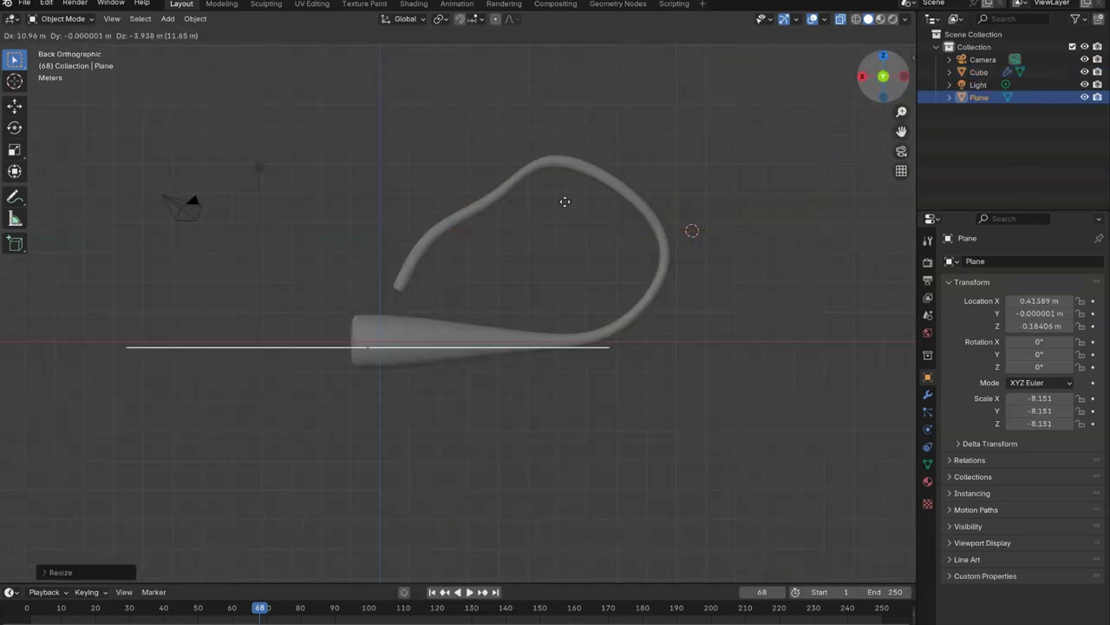
{"action": "left_click", "coordinate": [422, 328]}
Lift the tube above the plane and check it from a new angle
{"action": "left_click", "coordinate": [422, 329]}
{"action": "left_click_drag", "start_coordinate": [421, 334], "coordinate": [405, 302]}
{"action": "mouse_move", "coordinate": [405, 302]}
{"action": "middle_mouse_down"}
{"action": "mouse_move", "coordinate": [697, 327]}
{"action": "mouse_move", "coordinate": [899, 203]}
{"action": "middle_mouse_up"}
{"action": "mouse_move", "coordinate": [766, 181]}
{"action": "middle_mouse_down"}
{"action": "mouse_move", "coordinate": [642, 391]}
{"action": "mouse_move", "coordinate": [622, 372]}
{"action": "mouse_move", "coordinate": [519, 375]}
{"action": "mouse_move", "coordinate": [538, 389]}
{"action": "mouse_move", "coordinate": [523, 372]}
{"action": "middle_mouse_up"}
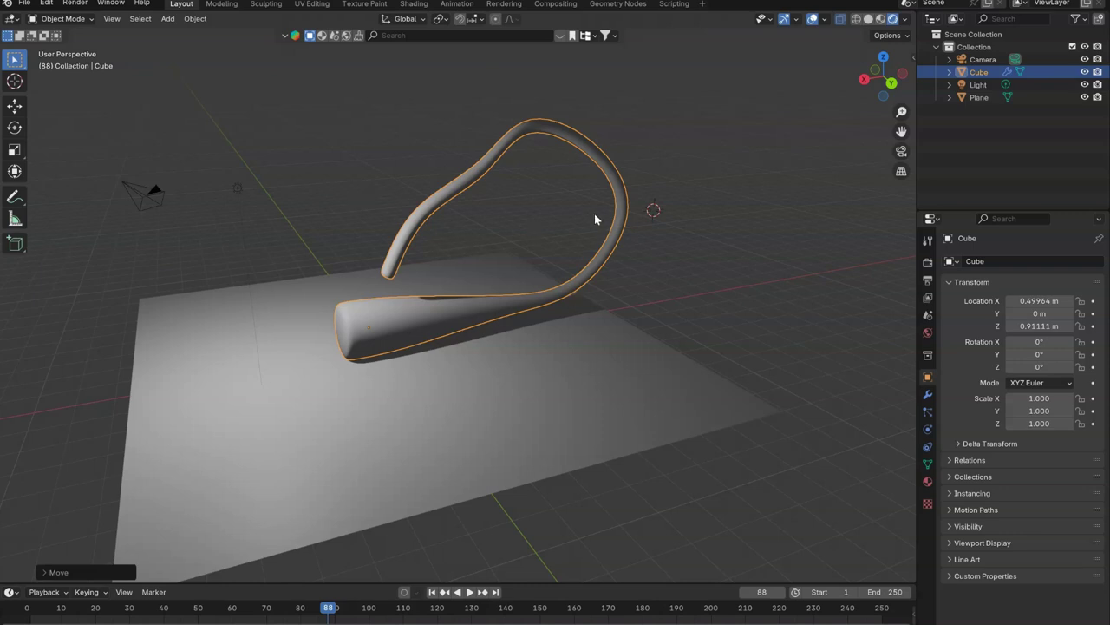
{"action": "scroll", "coordinate": [538, 224], "scroll_direction": "up", "scroll_amount": 2, "text": "shift"}
{"action": "scroll", "coordinate": [486, 261], "scroll_direction": "up", "scroll_amount": 2, "text": "shift"}
Move the light to 1.2893, 1.6105, 7.3296 m so shadows fall on the plane
{"action": "left_click", "coordinate": [233, 251]}
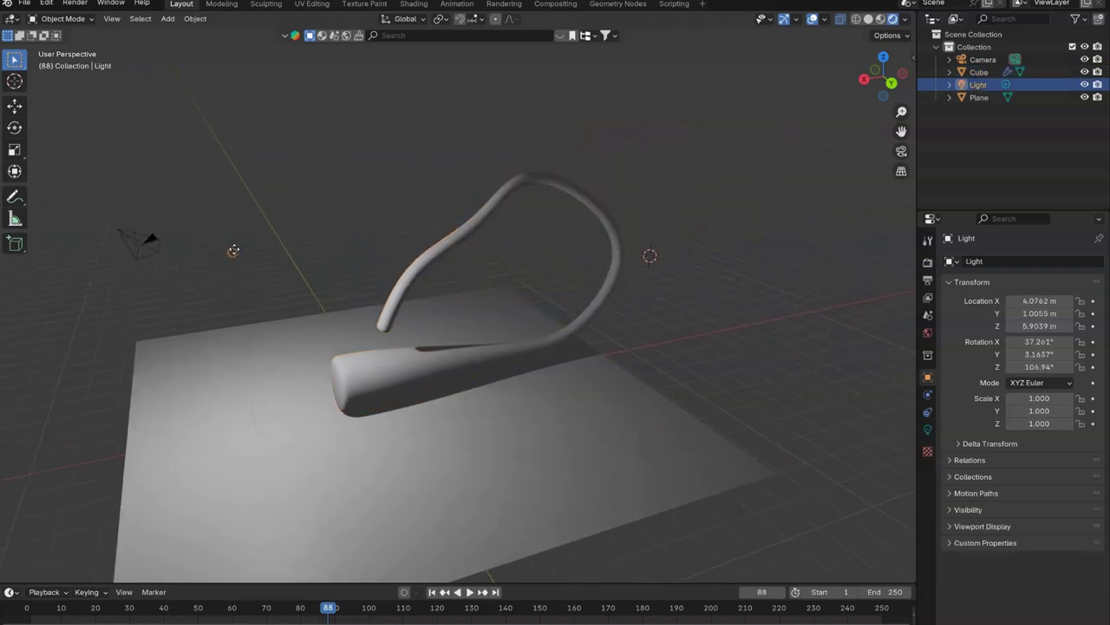
{"action": "key", "text": "g"}
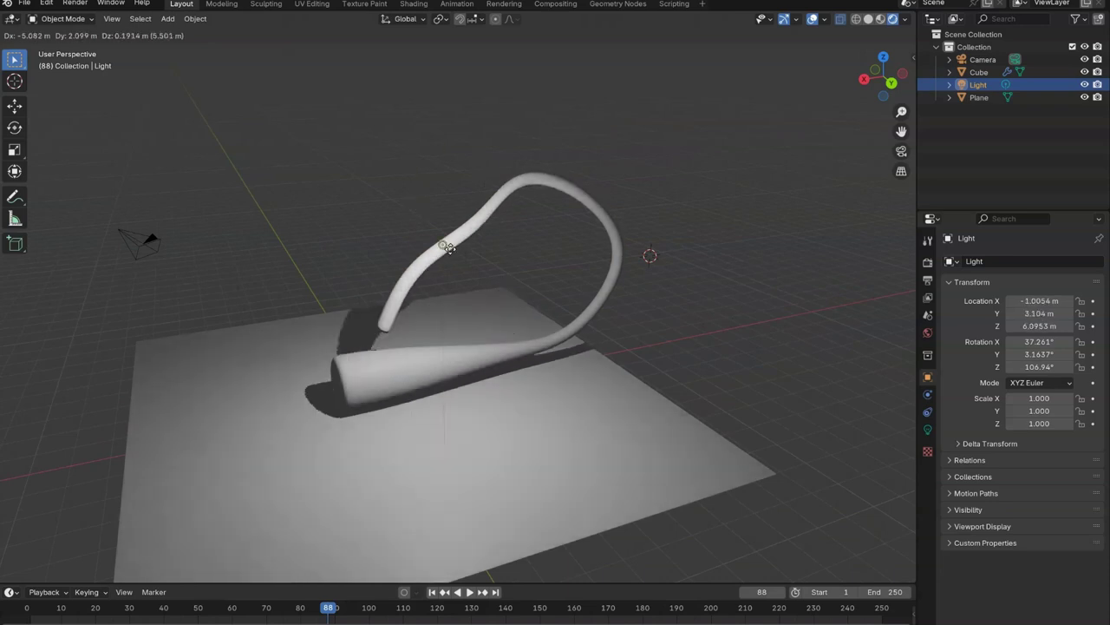
{"action": "left_click", "coordinate": [339, 191]}
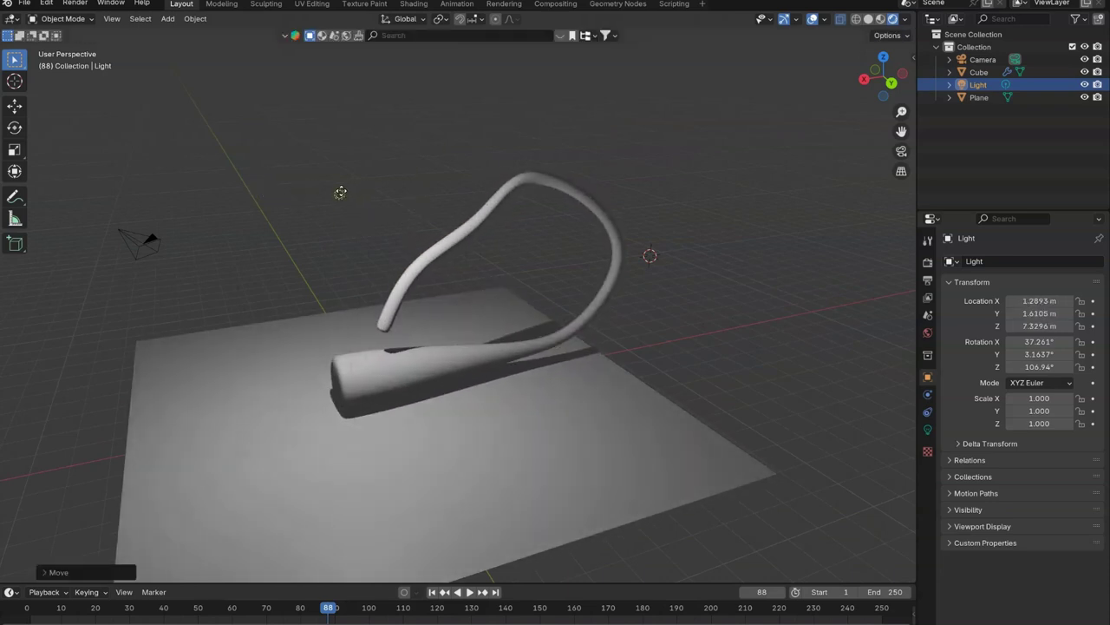
{"action": "middle_click_drag", "start_coordinate": [371, 364], "coordinate": [379, 347]}
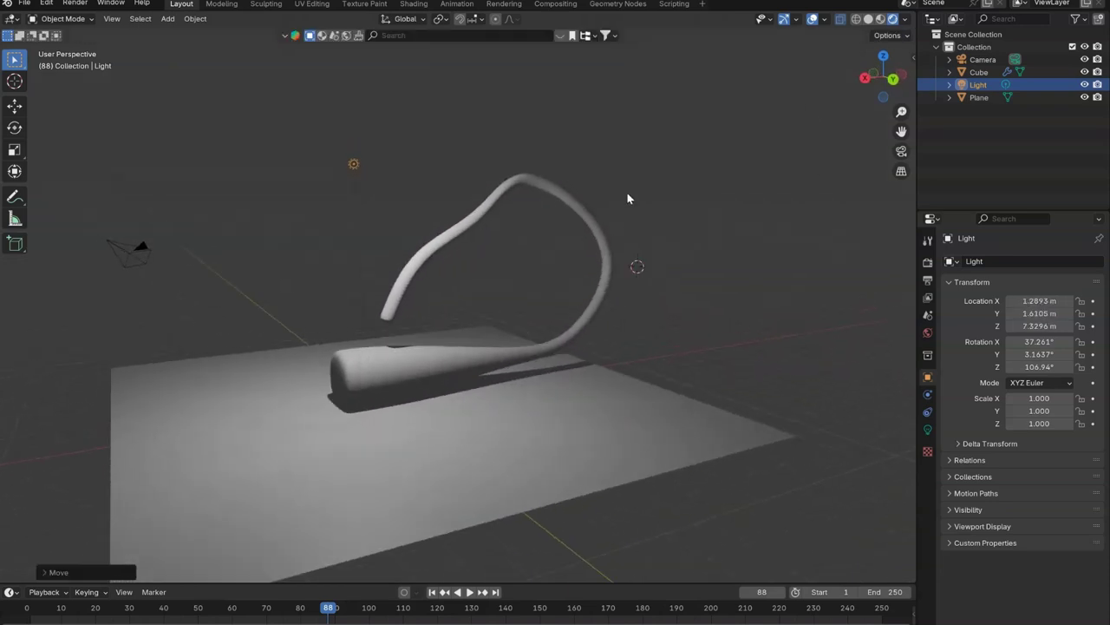
{"action": "left_click", "coordinate": [928, 335]}
Set the world colour to an Environment Texture using Pictures > 01 HDRI > brown_photostudio_02
{"action": "left_click", "coordinate": [1013, 346]}
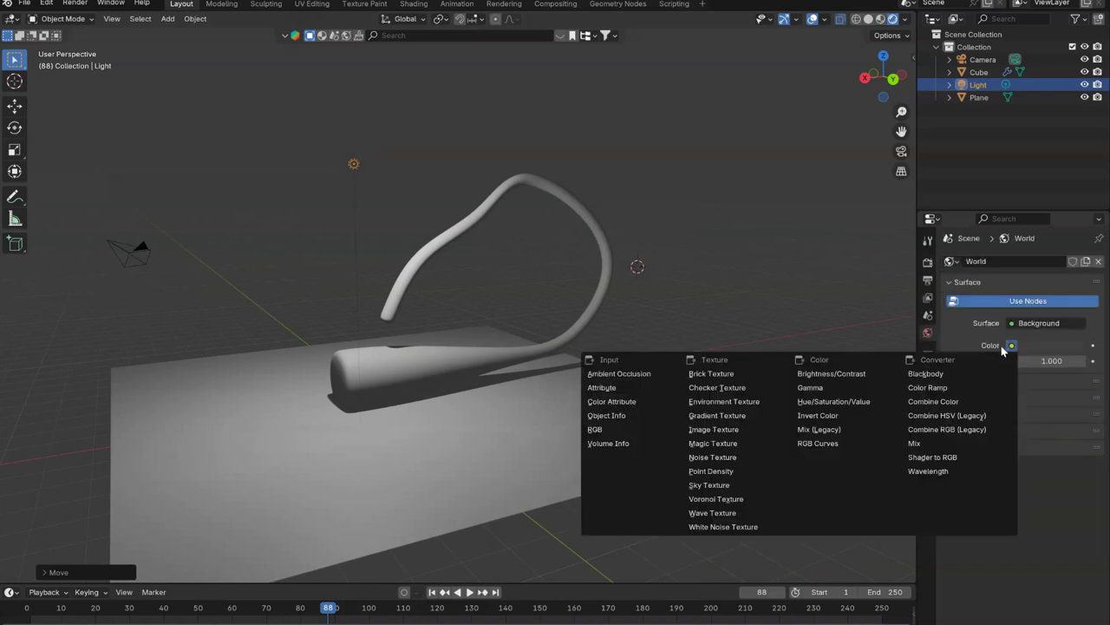
{"action": "left_click", "coordinate": [727, 403]}
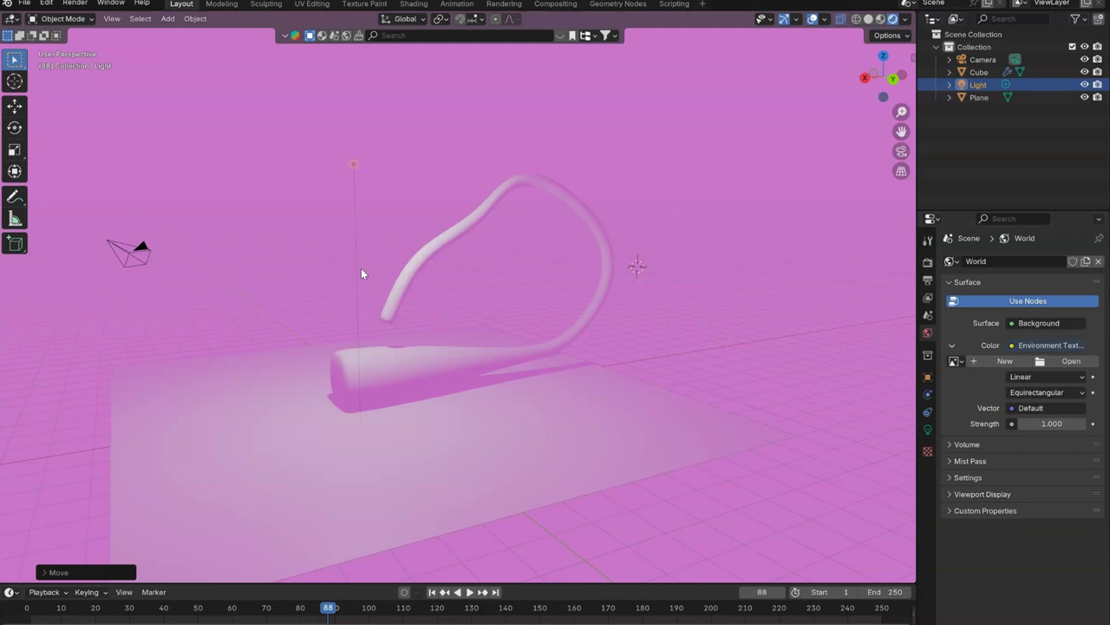
{"action": "left_click", "coordinate": [1072, 361]}
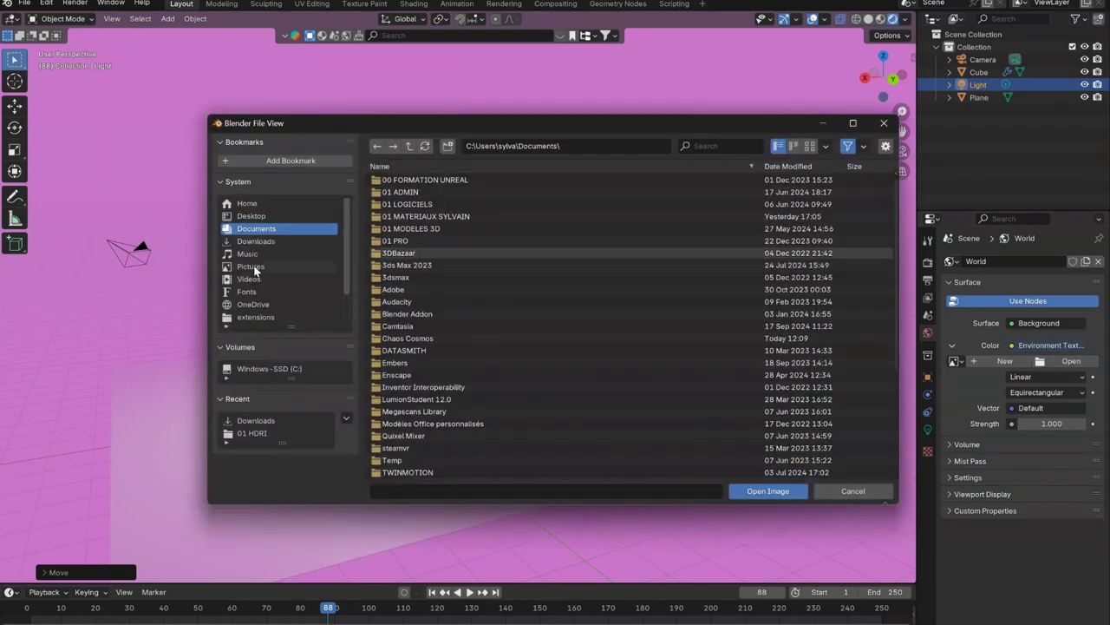
{"action": "left_click", "coordinate": [252, 268]}
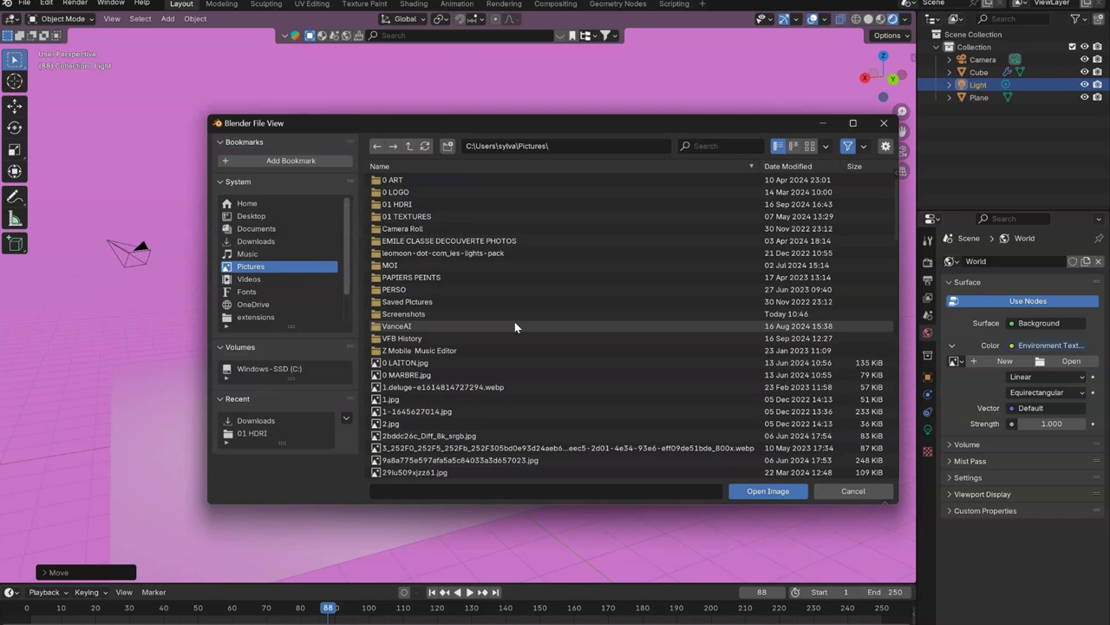
{"action": "double_click", "coordinate": [395, 205]}
{"action": "double_click", "coordinate": [395, 205]}
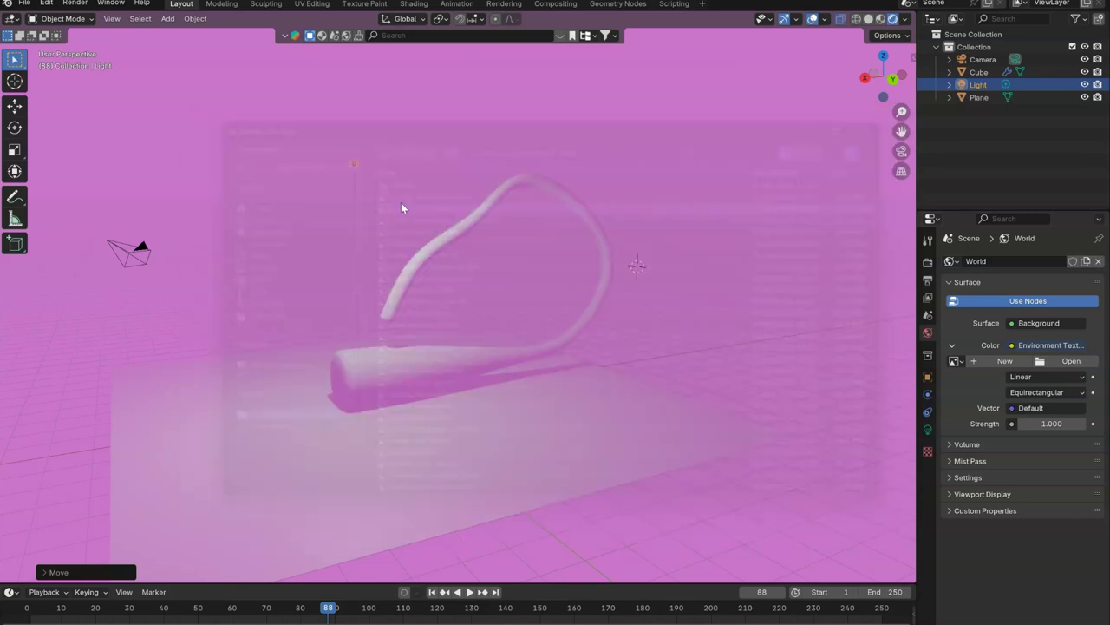
Look around the HDRI room toward the windows and select the tube
{"action": "mouse_move", "coordinate": [629, 446]}
{"action": "middle_mouse_down"}
{"action": "mouse_move", "coordinate": [503, 409]}
{"action": "mouse_move", "coordinate": [865, 412]}
{"action": "mouse_move", "coordinate": [642, 400]}
{"action": "middle_mouse_up"}
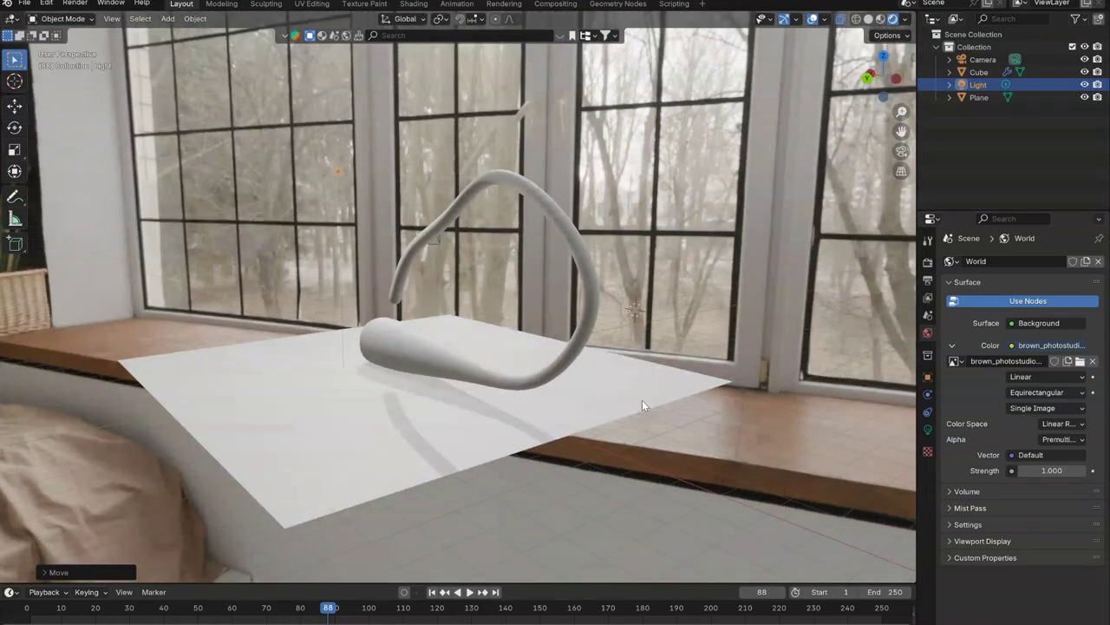
{"action": "scroll", "coordinate": [504, 420], "scroll_direction": "up", "scroll_amount": 3}
{"action": "mouse_move", "coordinate": [504, 419]}
{"action": "middle_mouse_down"}
{"action": "mouse_move", "coordinate": [573, 432]}
{"action": "mouse_move", "coordinate": [522, 454]}
{"action": "mouse_move", "coordinate": [383, 481]}
{"action": "mouse_move", "coordinate": [298, 462]}
{"action": "mouse_move", "coordinate": [460, 461]}
{"action": "mouse_move", "coordinate": [467, 395]}
{"action": "middle_mouse_up"}
{"action": "scroll", "coordinate": [572, 431], "scroll_direction": "down", "scroll_amount": 2}
{"action": "scroll", "coordinate": [543, 429], "scroll_direction": "down", "scroll_amount": 1}
{"action": "scroll", "coordinate": [538, 426], "scroll_direction": "down", "scroll_amount": 4}
{"action": "left_click", "coordinate": [487, 326]}
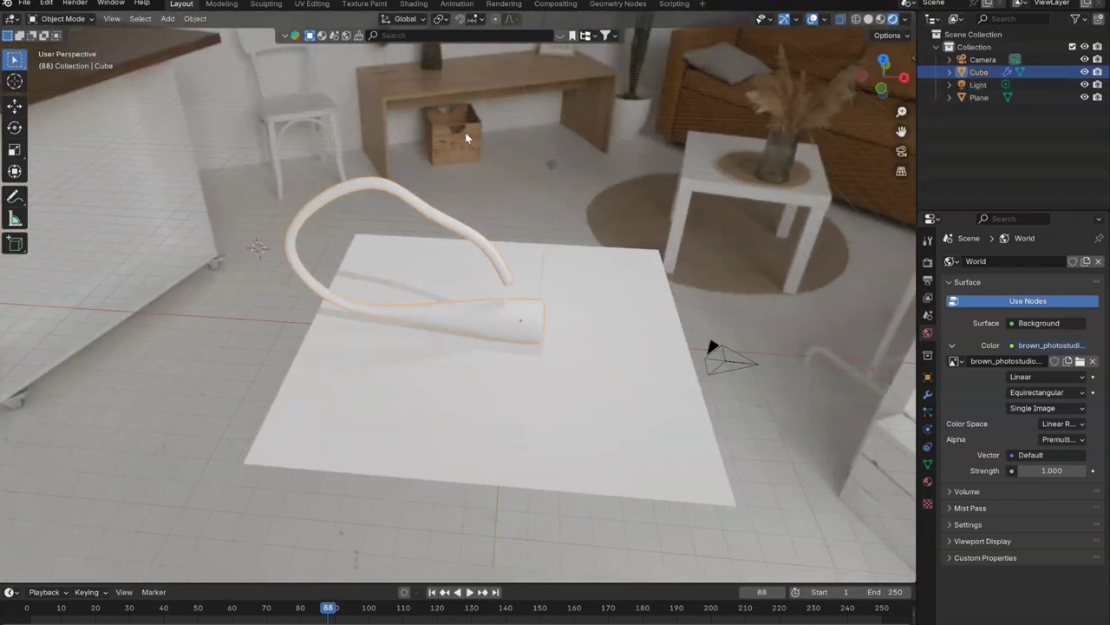
Search the material library for 'WOOD' and drag a dark wood material onto the tube
{"action": "left_click", "coordinate": [408, 35]}
{"action": "type", "text": "OD"}
{"action": "key", "text": "Return"}
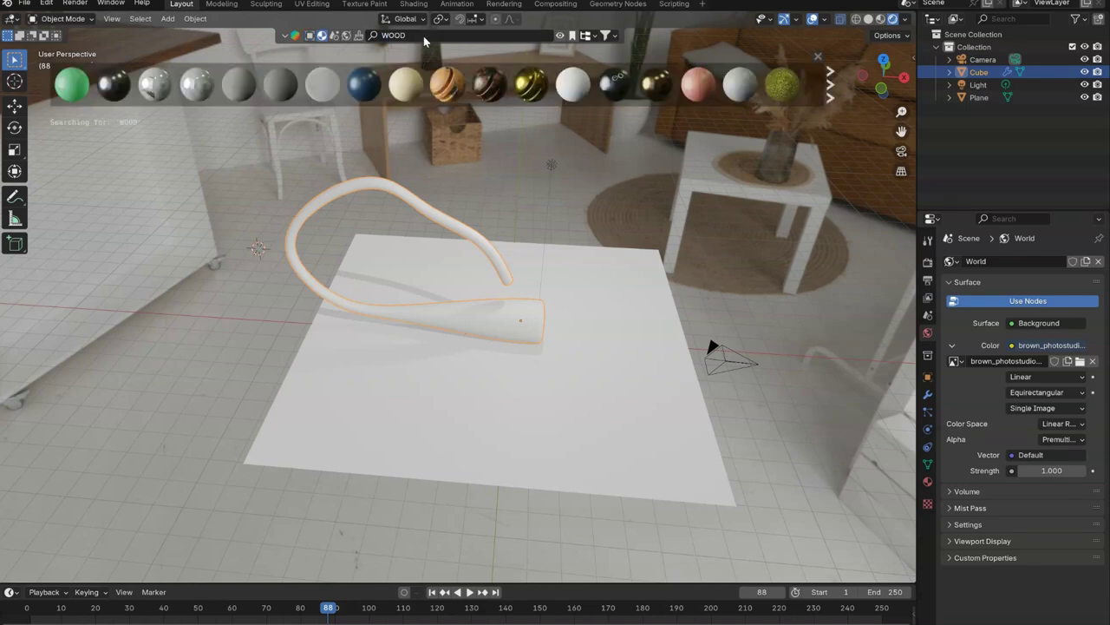
{"action": "left_click_drag", "start_coordinate": [197, 84], "coordinate": [481, 324]}
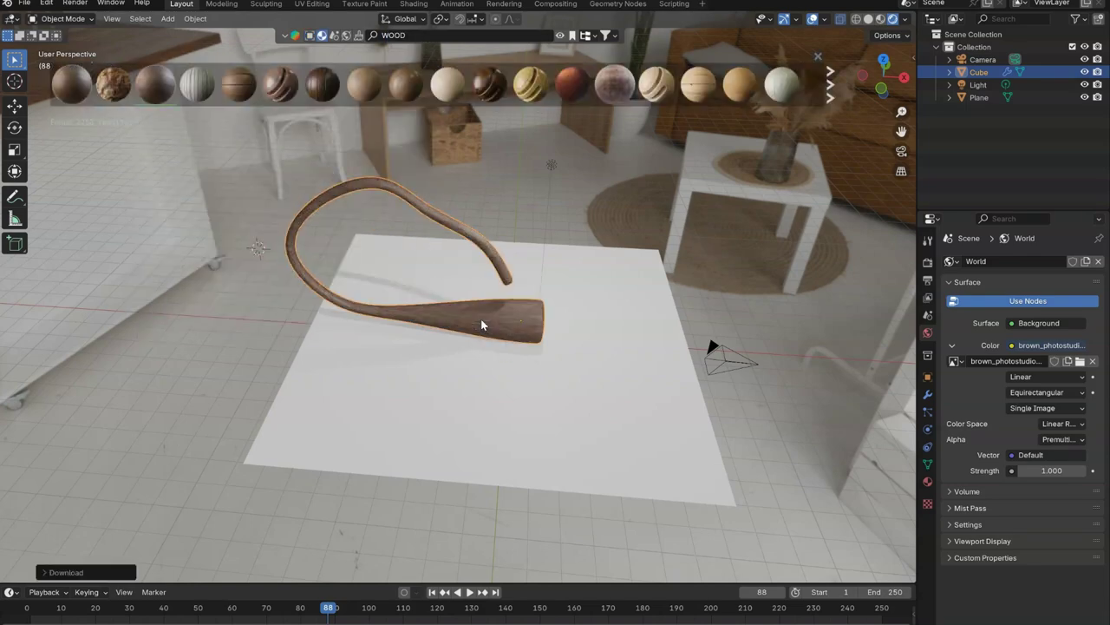
Inspect the wooden tube up close, then select the floor plane
{"action": "scroll", "coordinate": [480, 318], "scroll_direction": "up", "scroll_amount": 5}
{"action": "mouse_move", "coordinate": [530, 351]}
{"action": "middle_mouse_down"}
{"action": "mouse_move", "coordinate": [595, 338]}
{"action": "mouse_move", "coordinate": [639, 291]}
{"action": "mouse_move", "coordinate": [547, 307]}
{"action": "middle_mouse_up"}
{"action": "scroll", "coordinate": [557, 359], "scroll_direction": "down", "scroll_amount": 3}
{"action": "mouse_move", "coordinate": [557, 359]}
{"action": "middle_mouse_down"}
{"action": "mouse_move", "coordinate": [511, 374]}
{"action": "mouse_move", "coordinate": [563, 416]}
{"action": "middle_mouse_up"}
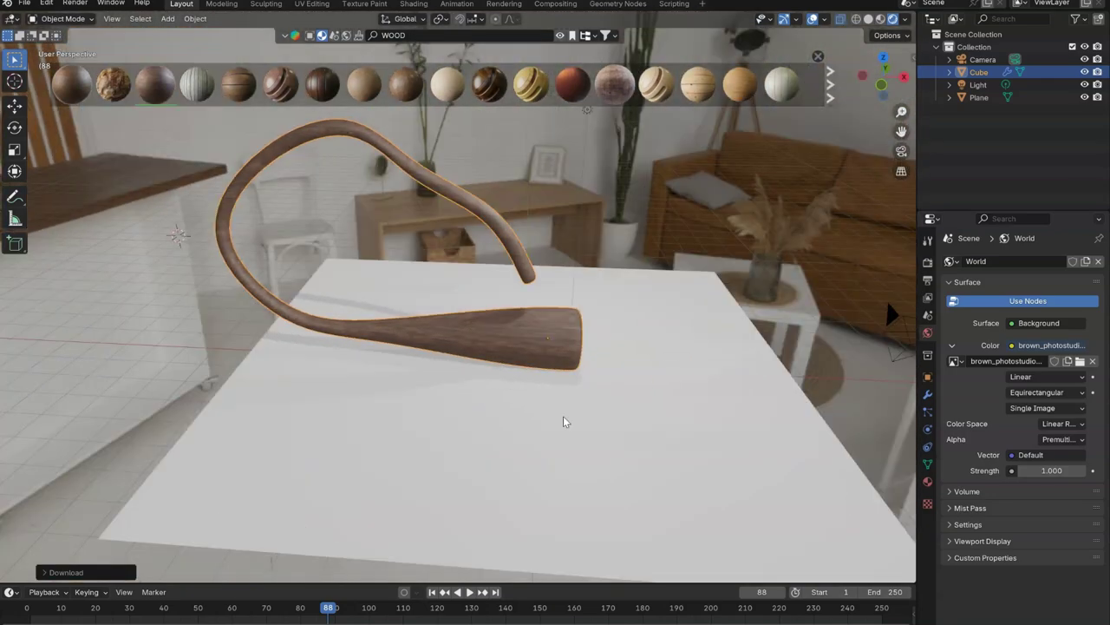
{"action": "left_click", "coordinate": [563, 416]}
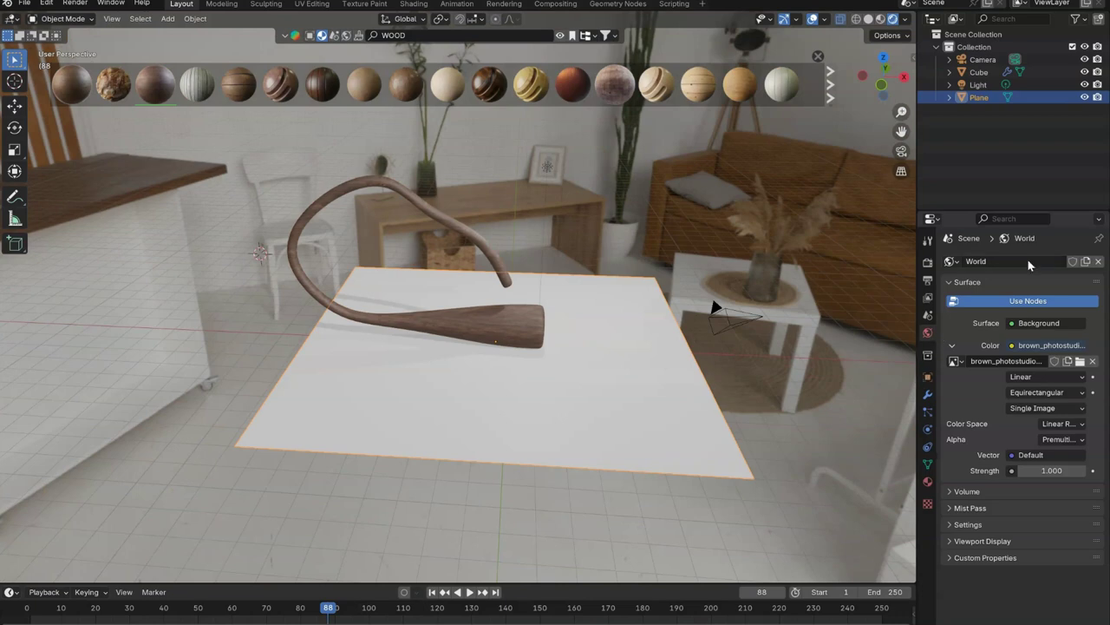
Switch the render engine to Cycles, hide the material strip and frame a low view by the window
{"action": "left_click", "coordinate": [929, 242]}
{"action": "left_click", "coordinate": [929, 265]}
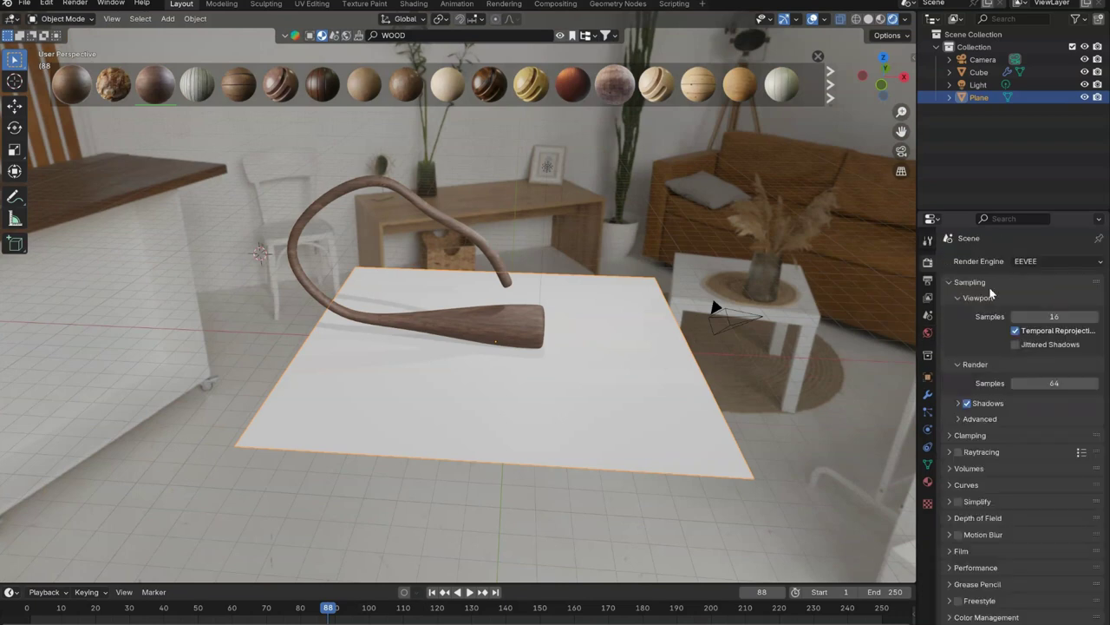
{"action": "left_click", "coordinate": [1038, 261]}
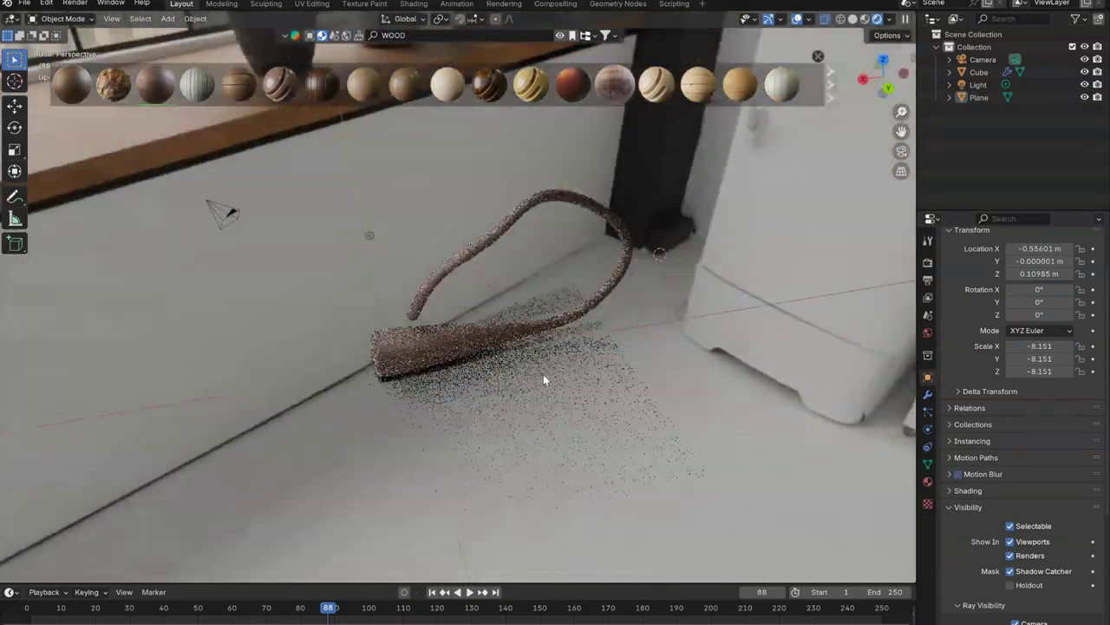
{"action": "mouse_move", "coordinate": [543, 374]}
{"action": "middle_mouse_down"}
{"action": "mouse_move", "coordinate": [469, 336]}
{"action": "mouse_move", "coordinate": [472, 326]}
{"action": "middle_mouse_up"}
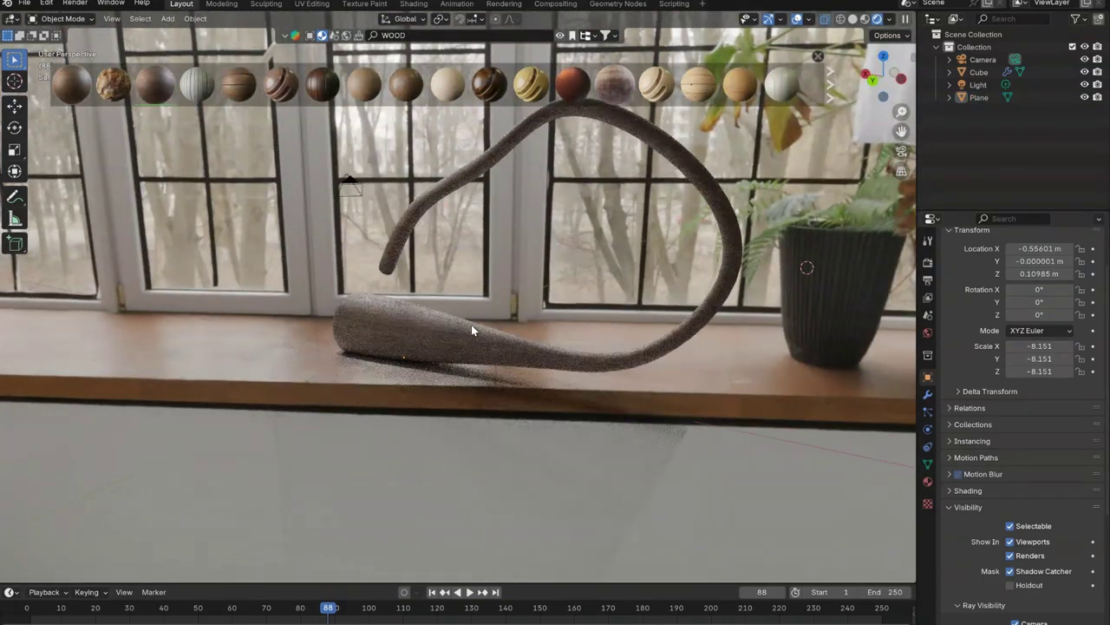
{"action": "left_click", "coordinate": [560, 36]}
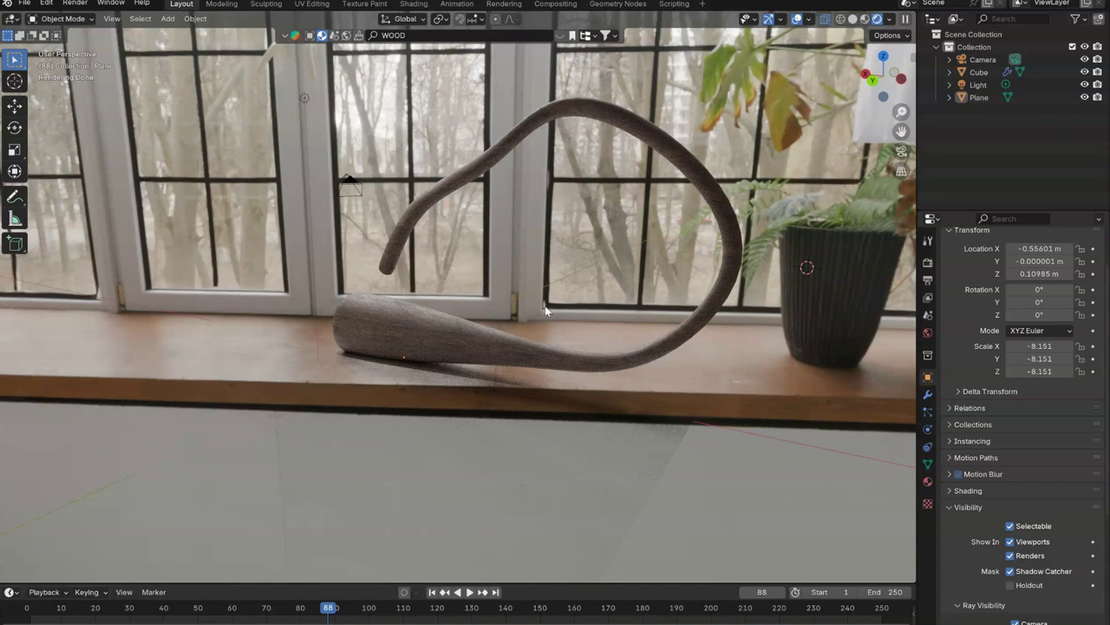
{"action": "mouse_move", "coordinate": [473, 333]}
{"action": "middle_mouse_down", "text": "shift"}
{"action": "mouse_move", "coordinate": [284, 335]}
{"action": "mouse_move", "coordinate": [409, 329]}
{"action": "middle_mouse_up", "text": "shift"}
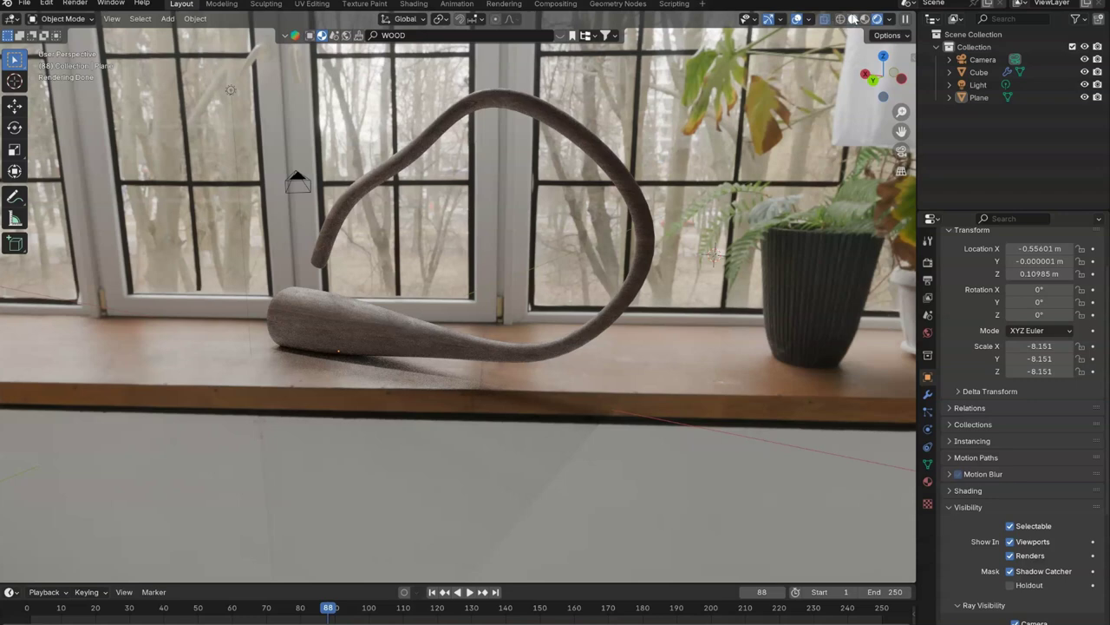
Return to Solid shading, select the curved tube and add a level-2 subdivision with Ctrl+2
{"action": "left_click", "coordinate": [852, 18]}
{"action": "middle_click_drag", "start_coordinate": [483, 278], "coordinate": [434, 353]}
{"action": "left_click", "coordinate": [433, 337]}
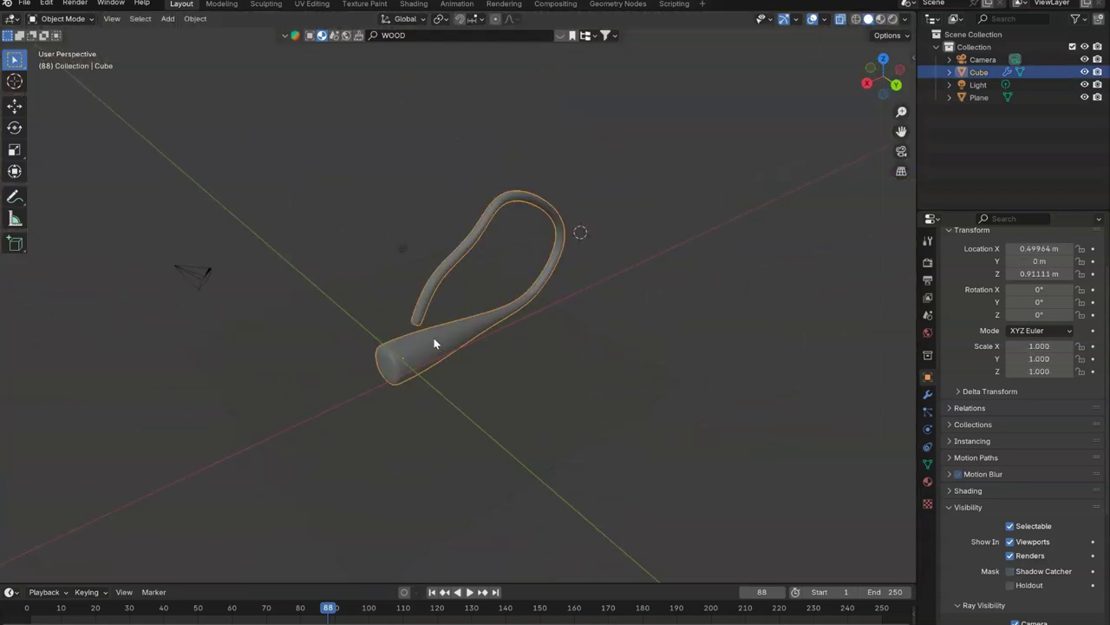
{"action": "scroll", "coordinate": [434, 340], "scroll_direction": "up", "scroll_amount": 4}
{"action": "scroll", "coordinate": [434, 364], "scroll_direction": "up", "scroll_amount": 3}
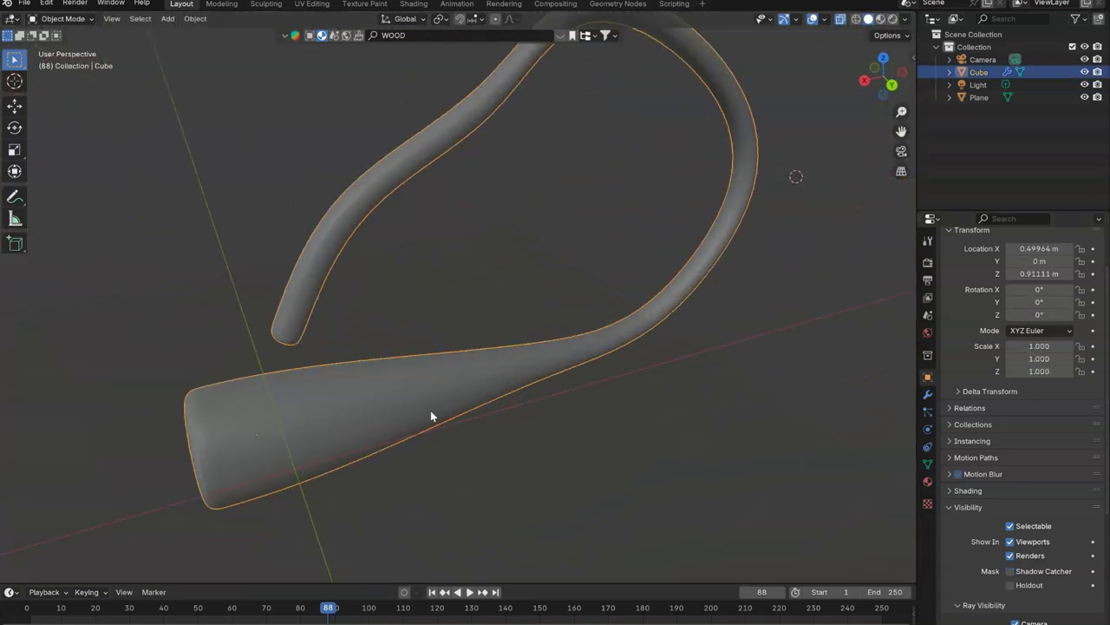
{"action": "key", "text": "ctrl+2"}
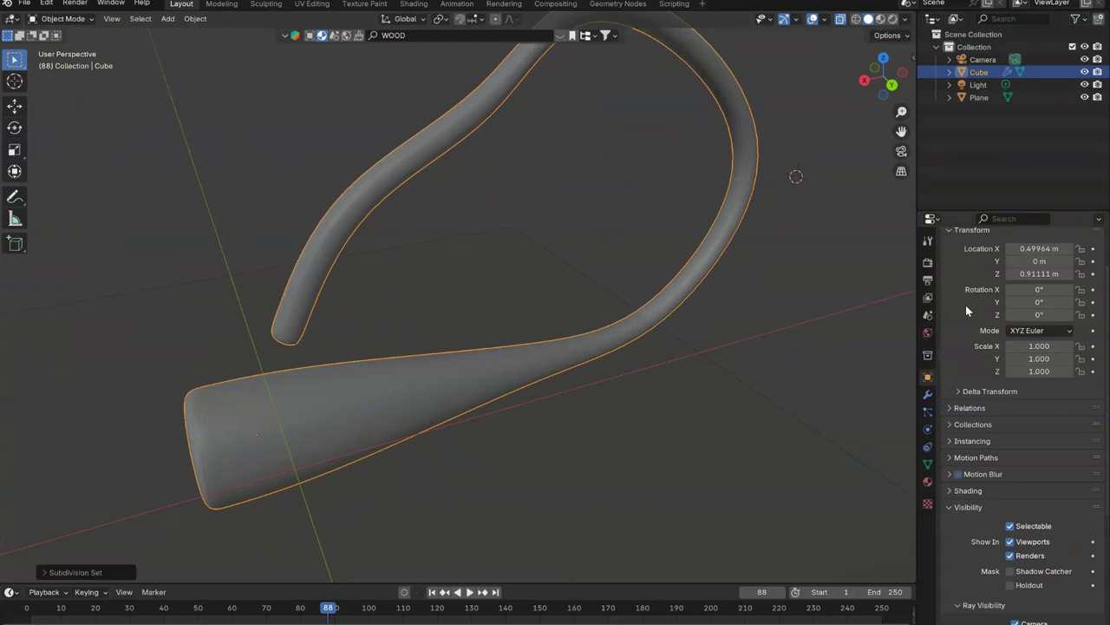
Apply the Subdivision and Smooth by Angle modifiers to the tube's mesh
{"action": "left_click", "coordinate": [927, 394]}
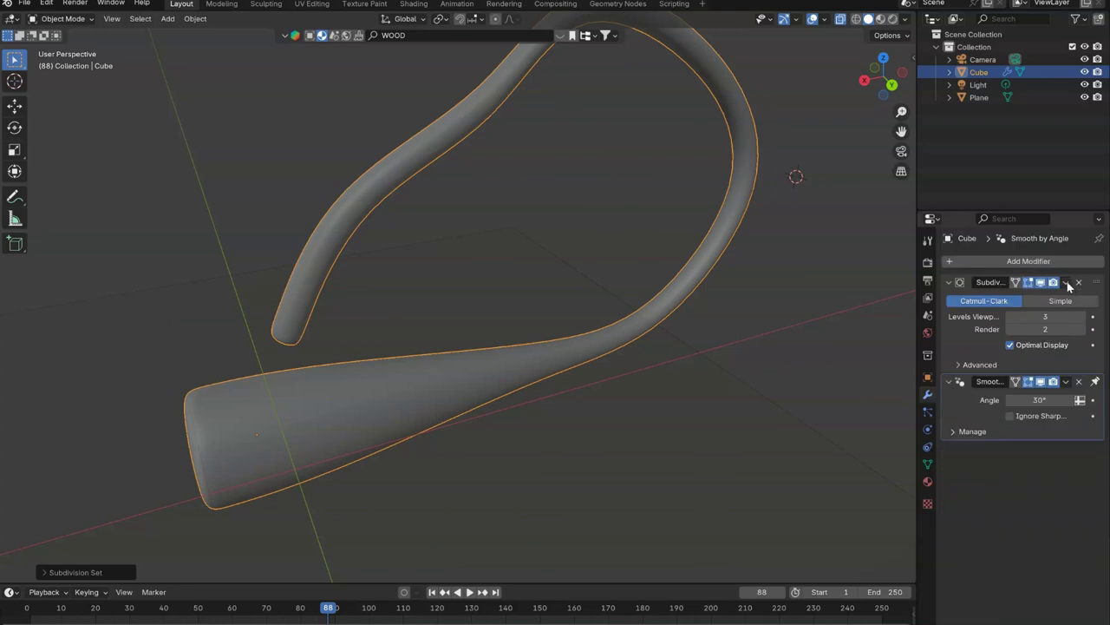
{"action": "left_click", "coordinate": [1066, 283]}
{"action": "left_click", "coordinate": [1041, 296]}
{"action": "left_click", "coordinate": [1067, 283]}
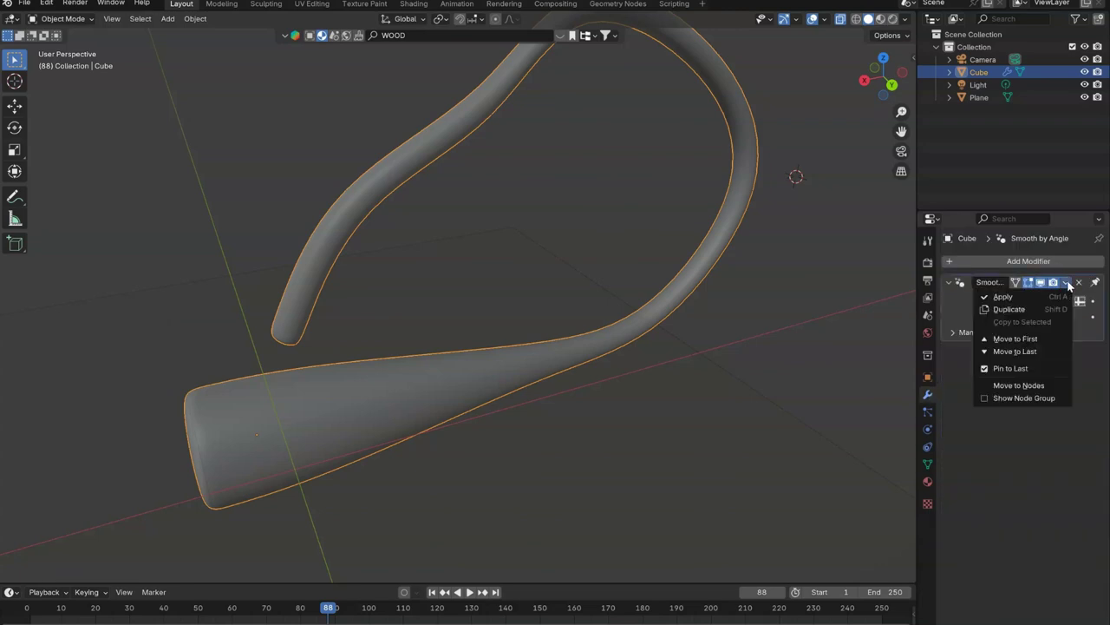
{"action": "left_click", "coordinate": [1029, 299]}
{"action": "left_click", "coordinate": [68, 20]}
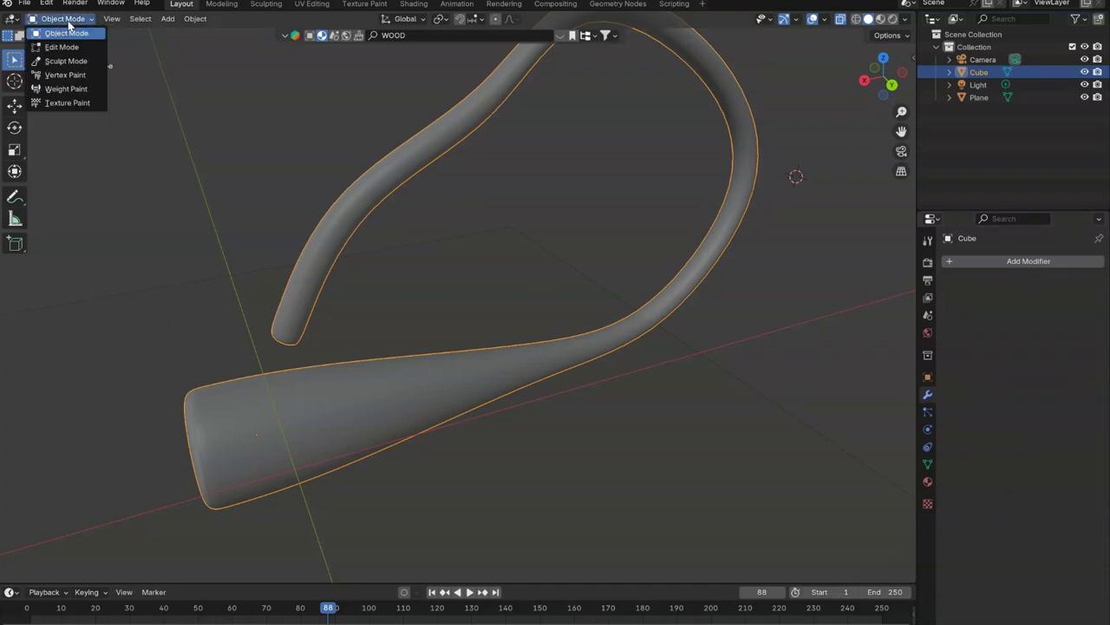
Enter Sculpt Mode and try an S stroke on the thick end, then undo it
{"action": "key", "text": "Return"}
{"action": "scroll", "coordinate": [309, 401], "scroll_direction": "up", "scroll_amount": 3}
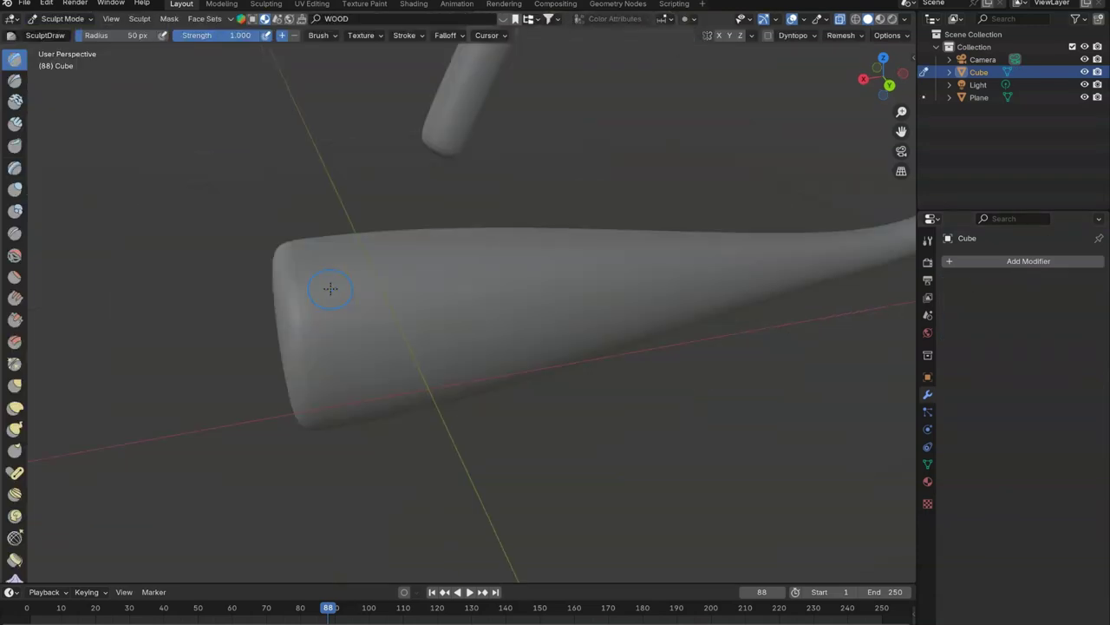
{"action": "scroll", "coordinate": [329, 287], "scroll_direction": "up", "scroll_amount": 3}
{"action": "mouse_move", "coordinate": [390, 276]}
{"action": "left_mouse_down"}
{"action": "mouse_move", "coordinate": [314, 293]}
{"action": "mouse_move", "coordinate": [386, 382]}
{"action": "mouse_move", "coordinate": [323, 417]}
{"action": "left_mouse_up"}
{"action": "mouse_move", "coordinate": [459, 376]}
{"action": "middle_mouse_down"}
{"action": "mouse_move", "coordinate": [395, 333]}
{"action": "mouse_move", "coordinate": [458, 329]}
{"action": "middle_mouse_up"}
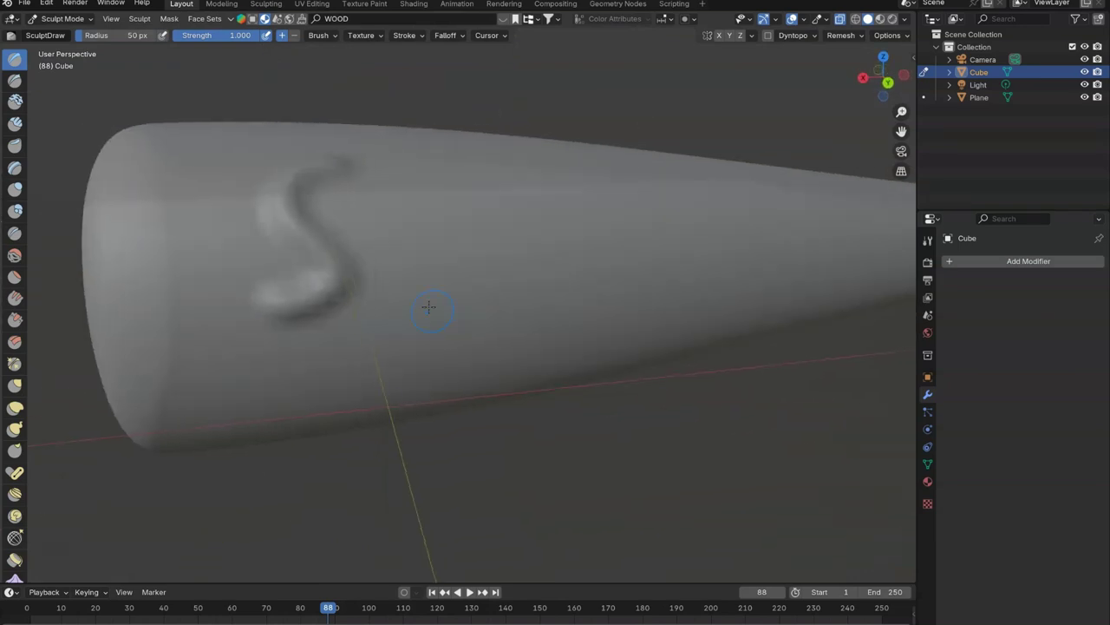
{"action": "key", "text": "ctrl+z"}
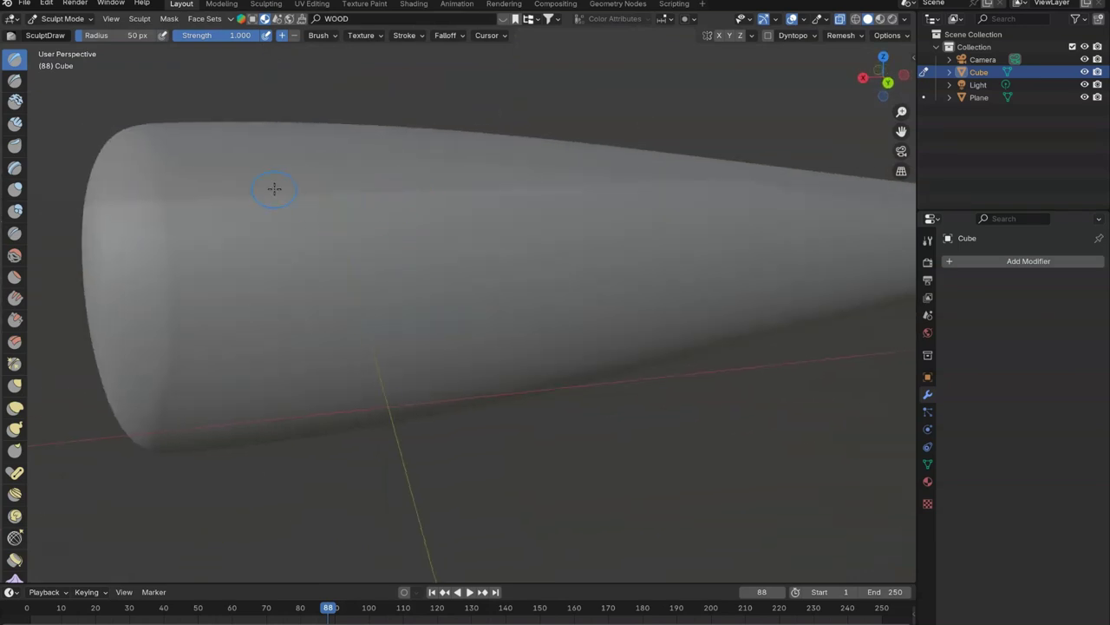
Sculpt raised '3D' lettering onto the cone surface of the tube
{"action": "mouse_move", "coordinate": [276, 206]}
{"action": "left_mouse_down"}
{"action": "mouse_move", "coordinate": [330, 236]}
{"action": "mouse_move", "coordinate": [268, 297]}
{"action": "mouse_move", "coordinate": [248, 288]}
{"action": "left_mouse_up"}
{"action": "mouse_move", "coordinate": [409, 200]}
{"action": "left_mouse_down"}
{"action": "mouse_move", "coordinate": [408, 263]}
{"action": "mouse_move", "coordinate": [516, 195]}
{"action": "mouse_move", "coordinate": [410, 272]}
{"action": "left_mouse_up"}
{"action": "mouse_move", "coordinate": [474, 266]}
{"action": "middle_mouse_down"}
{"action": "mouse_move", "coordinate": [470, 287]}
{"action": "mouse_move", "coordinate": [509, 240]}
{"action": "mouse_move", "coordinate": [511, 303]}
{"action": "mouse_move", "coordinate": [528, 284]}
{"action": "middle_mouse_up"}
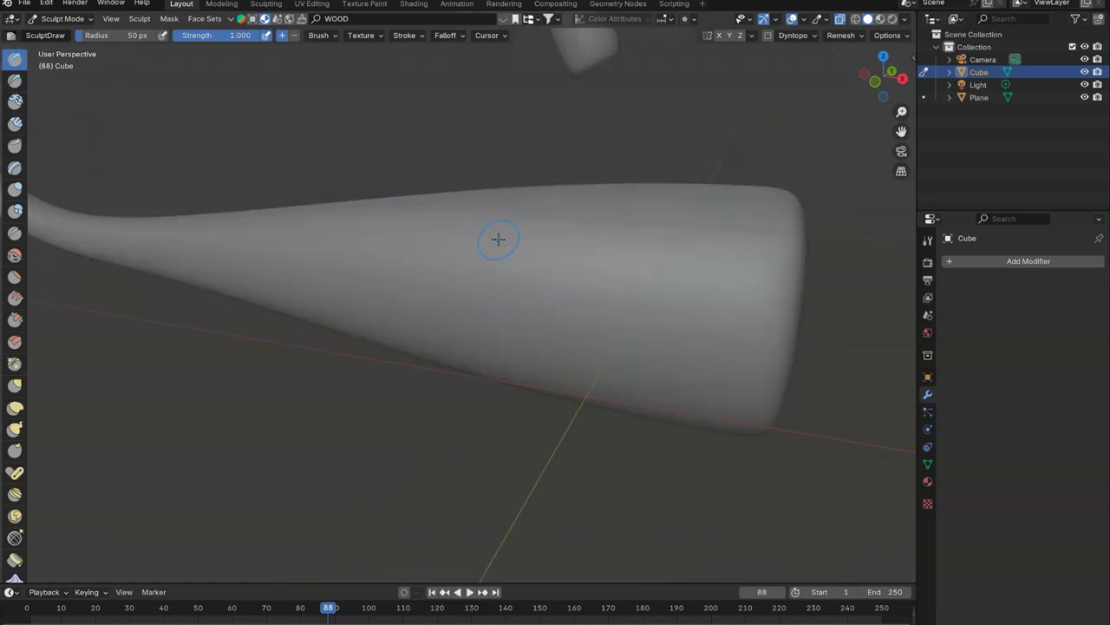
{"action": "mouse_move", "coordinate": [470, 266]}
{"action": "left_mouse_down"}
{"action": "mouse_move", "coordinate": [526, 285]}
{"action": "mouse_move", "coordinate": [486, 347]}
{"action": "mouse_move", "coordinate": [460, 342]}
{"action": "left_mouse_up"}
{"action": "mouse_move", "coordinate": [595, 260]}
{"action": "left_mouse_down"}
{"action": "mouse_move", "coordinate": [616, 354]}
{"action": "mouse_move", "coordinate": [685, 247]}
{"action": "mouse_move", "coordinate": [674, 317]}
{"action": "left_mouse_up"}
{"action": "middle_click_drag", "start_coordinate": [728, 296], "coordinate": [499, 301]}
{"action": "middle_click_drag", "start_coordinate": [539, 334], "coordinate": [543, 349]}
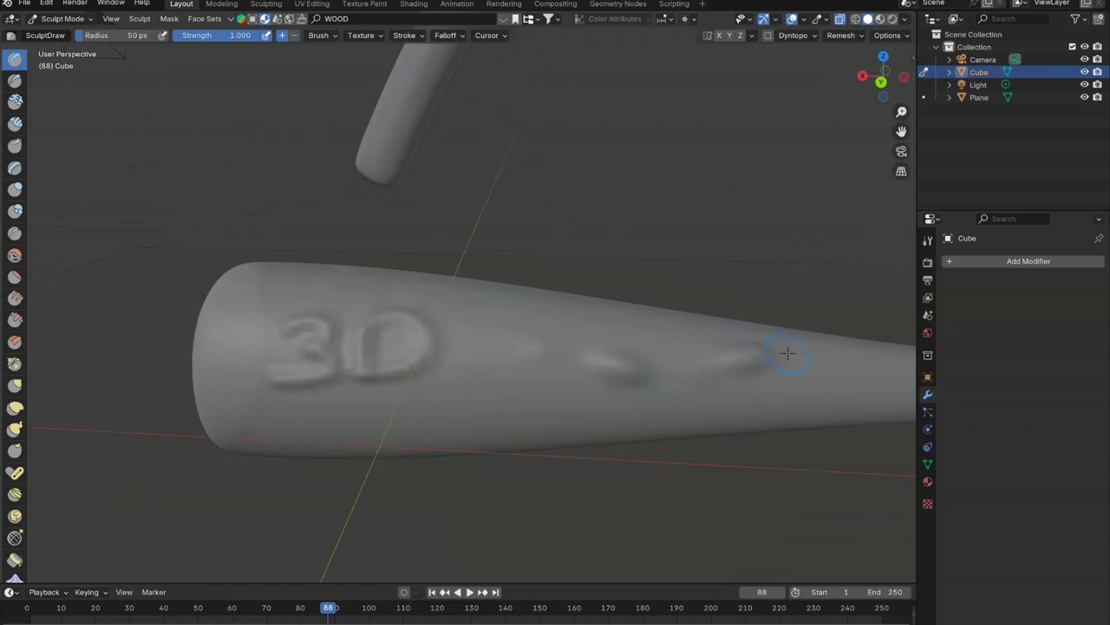
Adjust brush size and strength, cover the 3D lettering with a broad raised stroke, and select the Fill/Deepen brush
{"action": "right_click", "coordinate": [556, 328]}
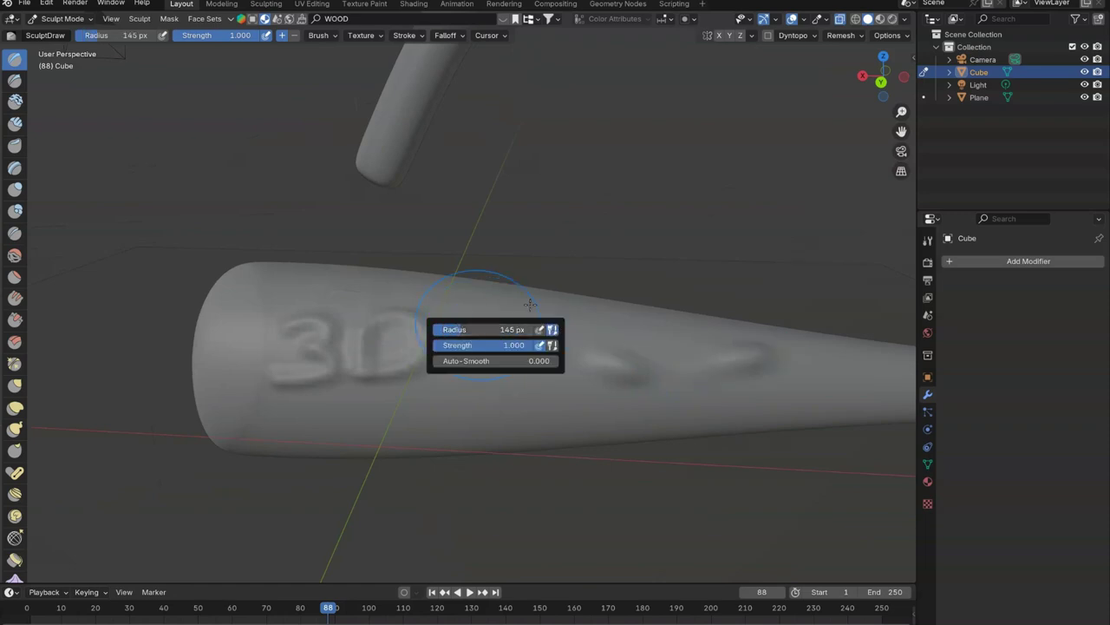
{"action": "left_click_drag", "start_coordinate": [364, 340], "coordinate": [286, 333]}
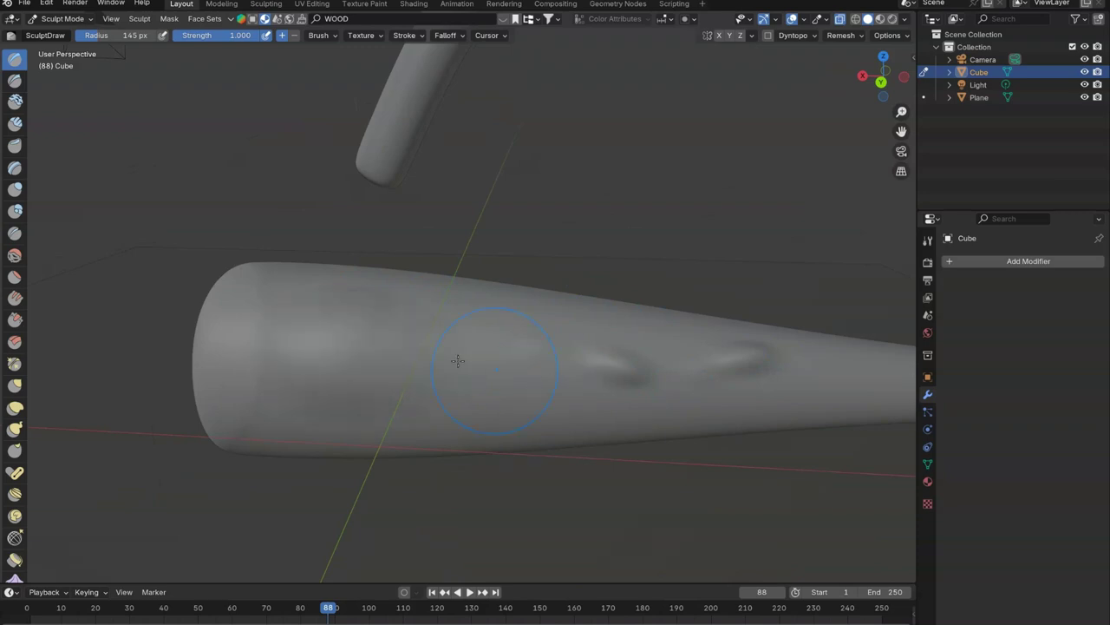
{"action": "left_click", "coordinate": [14, 299]}
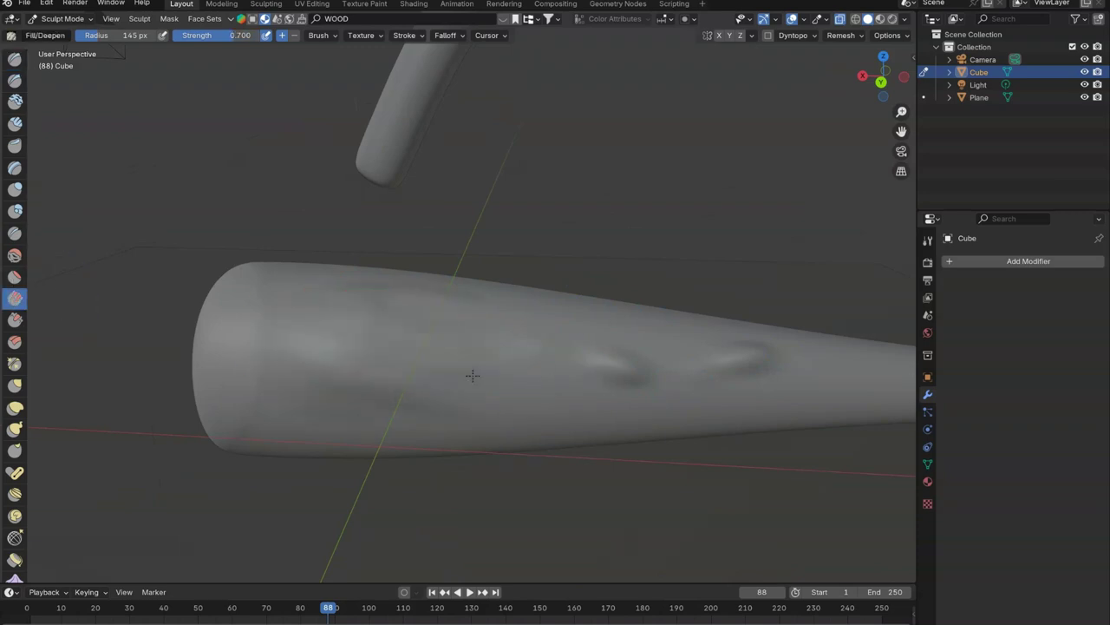
{"action": "middle_click_drag", "start_coordinate": [630, 330], "coordinate": [491, 284]}
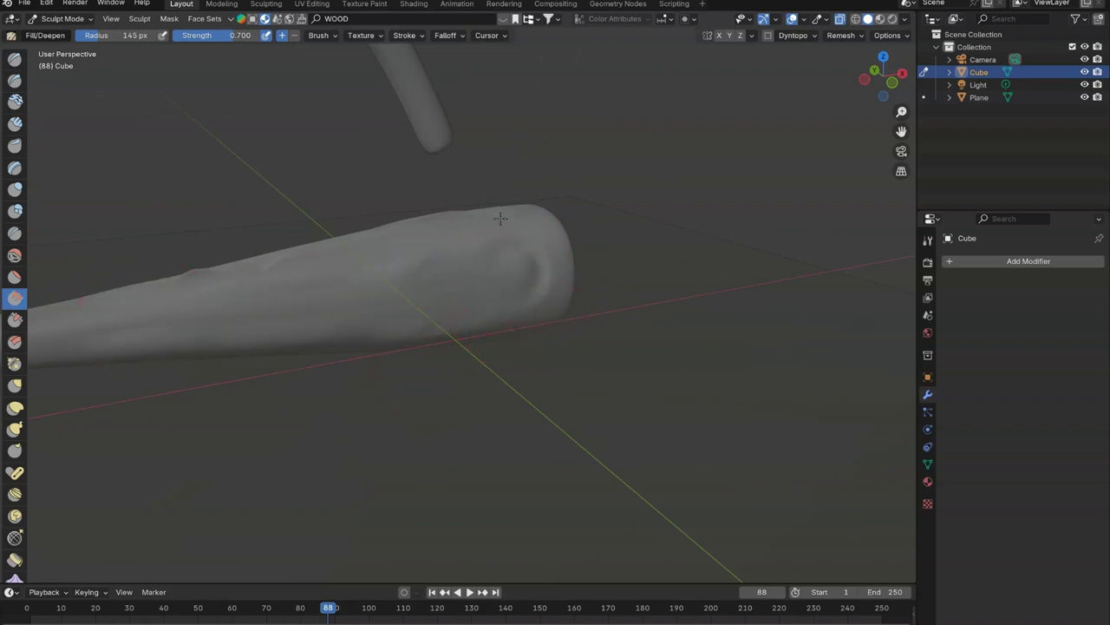
Reshape the loop with the Elastic Deform brush, then return to Object Mode
{"action": "left_click", "coordinate": [15, 407]}
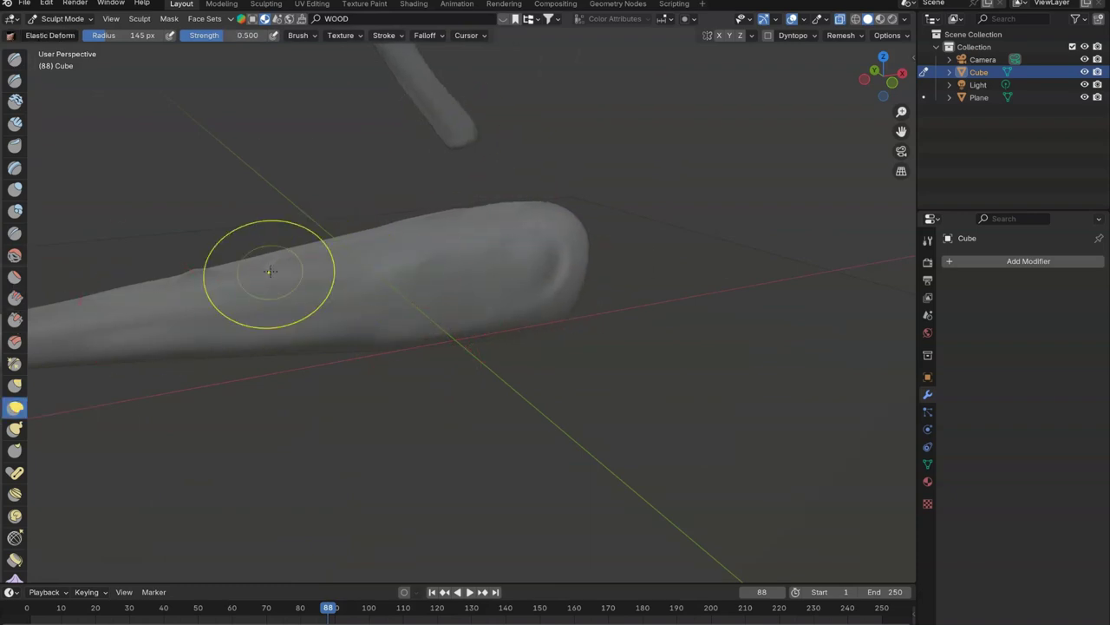
{"action": "scroll", "coordinate": [268, 268], "scroll_direction": "down", "scroll_amount": 4}
{"action": "left_click_drag", "start_coordinate": [268, 268], "coordinate": [199, 272]}
{"action": "left_click_drag", "start_coordinate": [105, 231], "coordinate": [115, 232]}
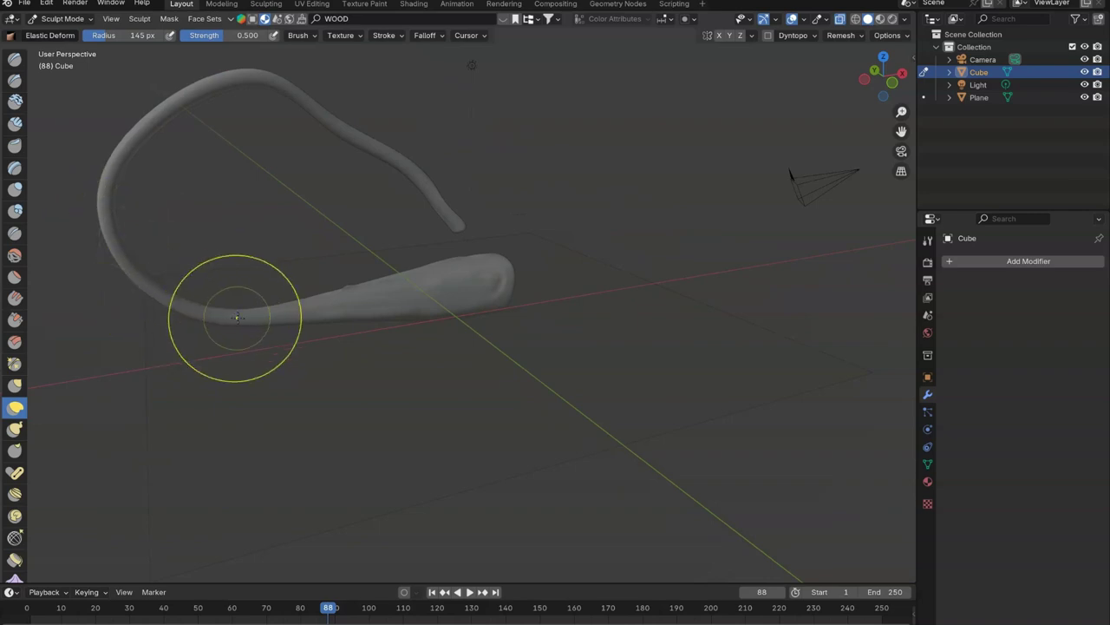
{"action": "left_click_drag", "start_coordinate": [251, 292], "coordinate": [277, 351]}
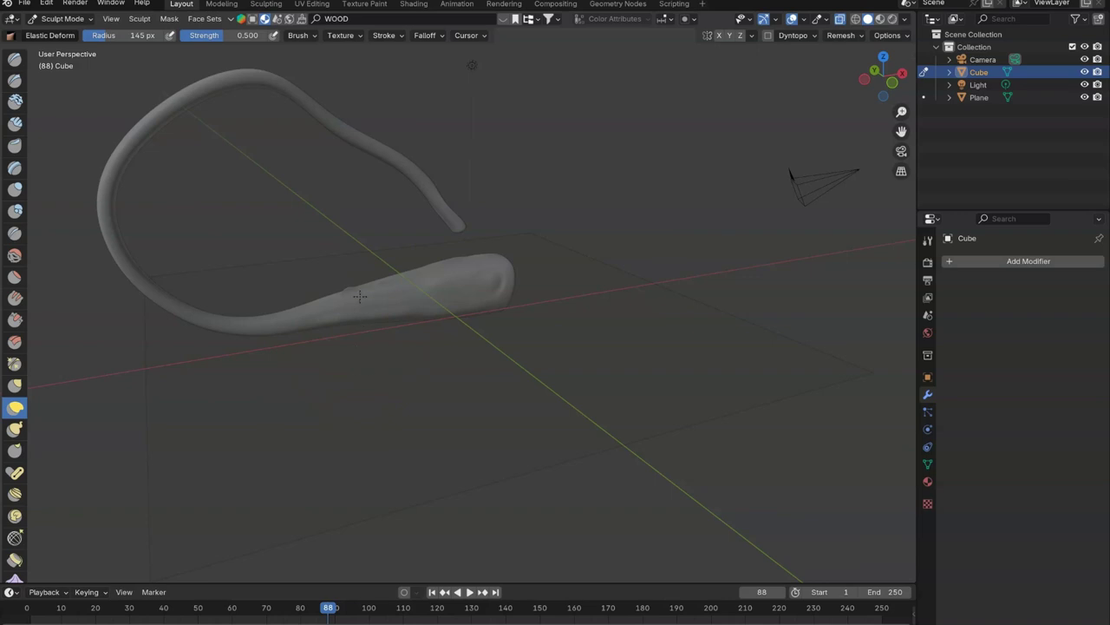
{"action": "left_click_drag", "start_coordinate": [223, 136], "coordinate": [185, 78]}
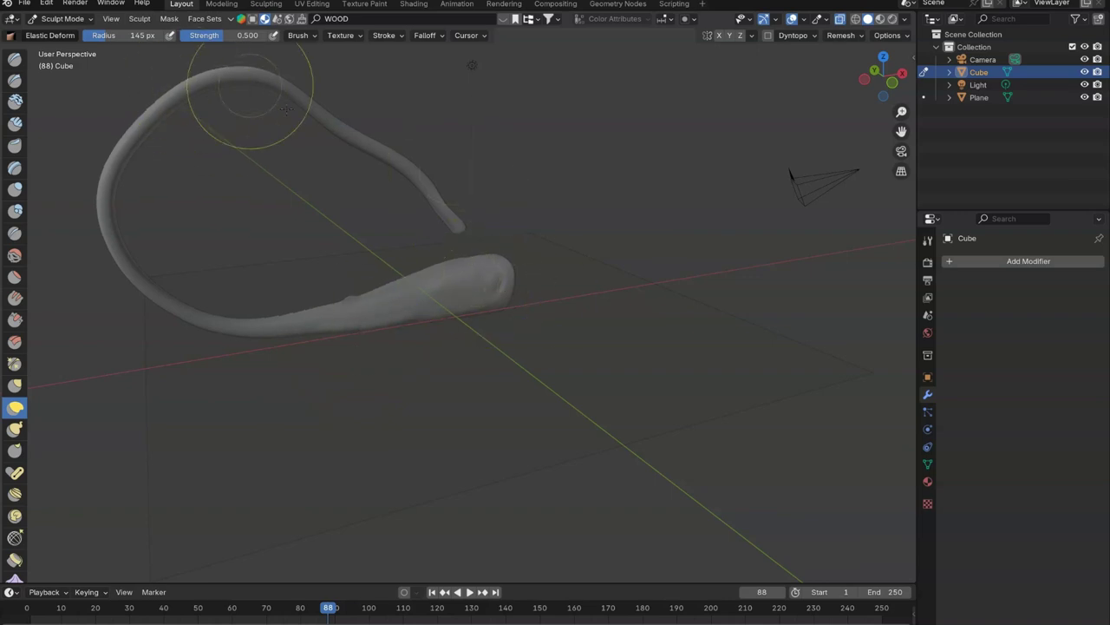
{"action": "left_click", "coordinate": [73, 19]}
{"action": "left_click", "coordinate": [56, 32]}
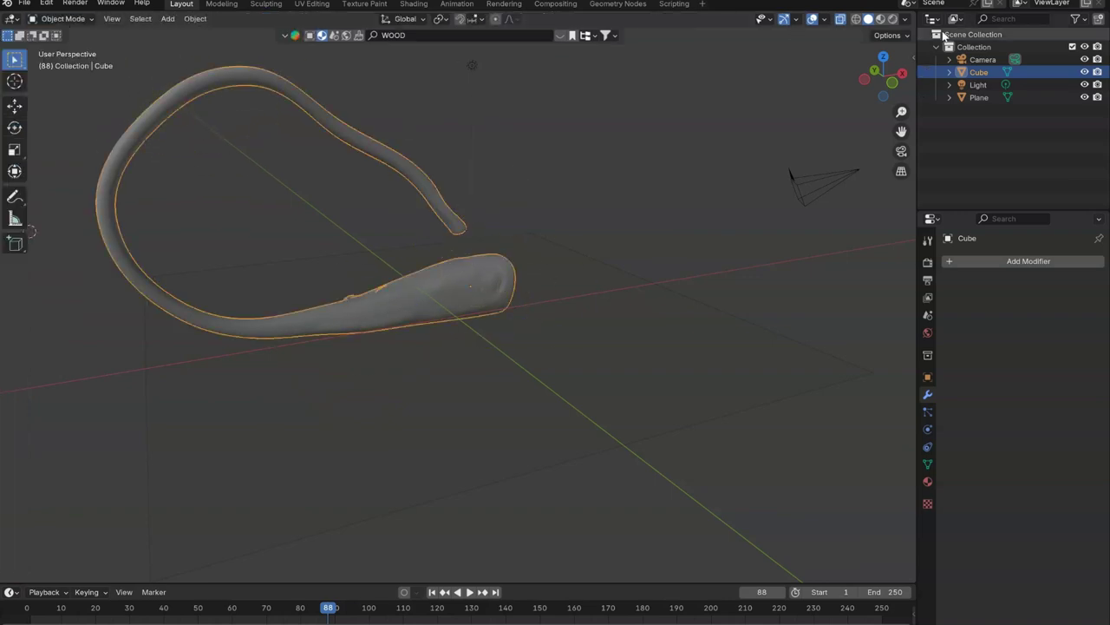
Switch to Rendered shading and view the wooden hook against the windowsill backdrop
{"action": "left_click", "coordinate": [877, 19]}
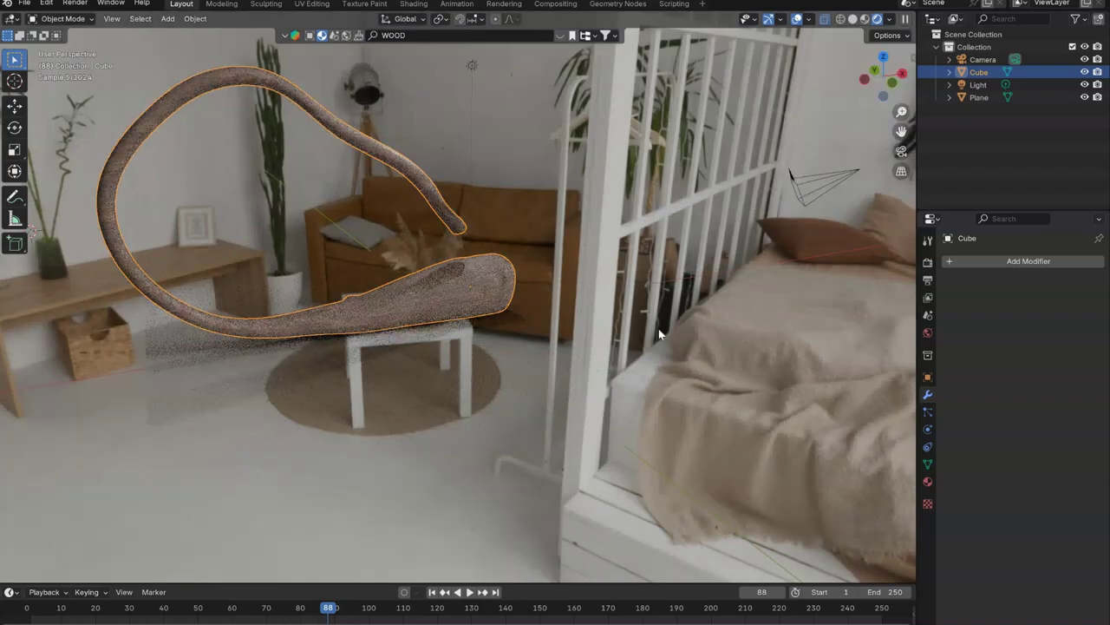
{"action": "mouse_move", "coordinate": [671, 345]}
{"action": "middle_mouse_down"}
{"action": "mouse_move", "coordinate": [318, 346]}
{"action": "mouse_move", "coordinate": [310, 329]}
{"action": "mouse_move", "coordinate": [233, 297]}
{"action": "mouse_move", "coordinate": [280, 359]}
{"action": "mouse_move", "coordinate": [287, 322]}
{"action": "mouse_move", "coordinate": [301, 339]}
{"action": "mouse_move", "coordinate": [190, 355]}
{"action": "middle_mouse_up"}
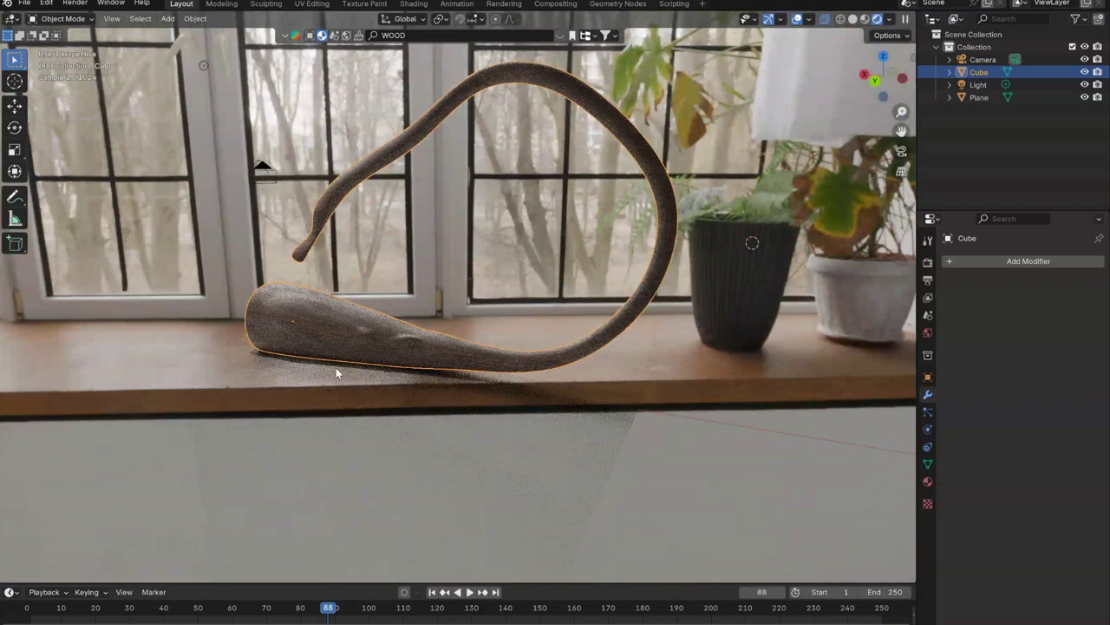